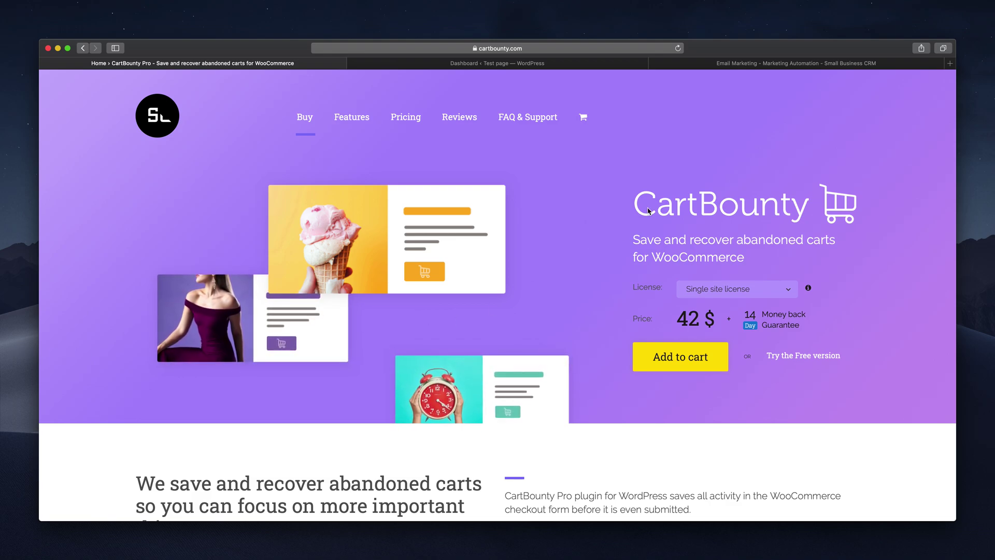
Activate the CartBounty Pro plugin from WordPress's Installed Plugins page
{"action": "left_click", "coordinate": [507, 64]}
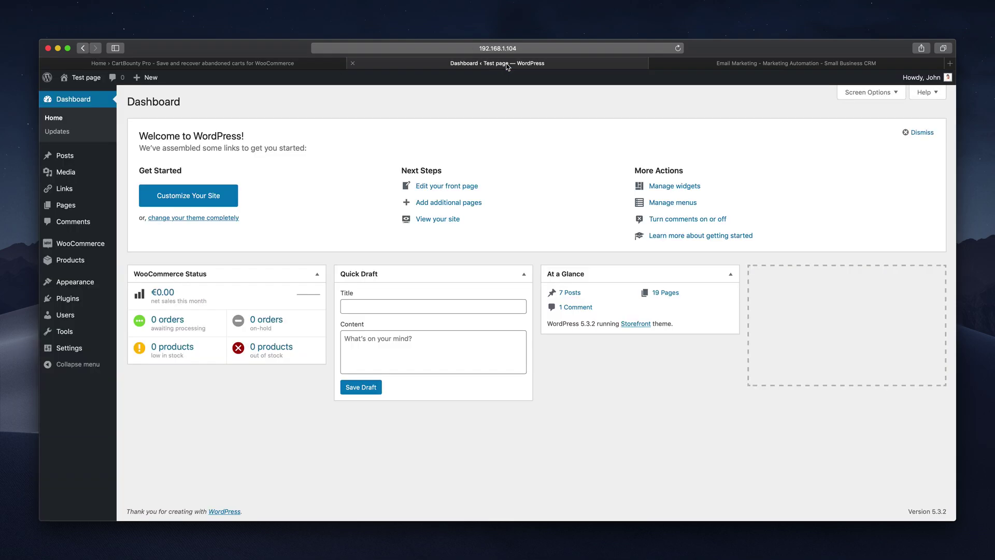
{"action": "left_click", "coordinate": [57, 300]}
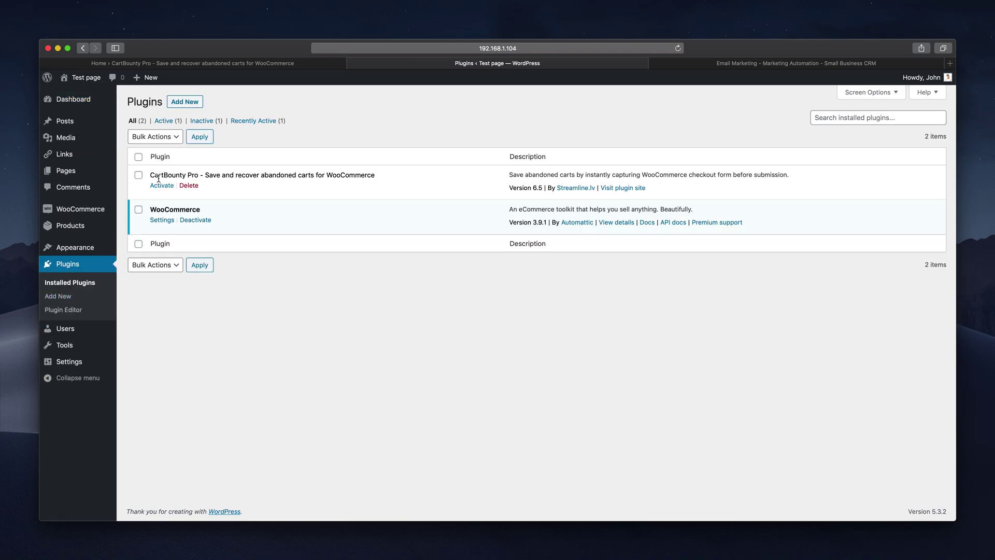
{"action": "left_click", "coordinate": [162, 188]}
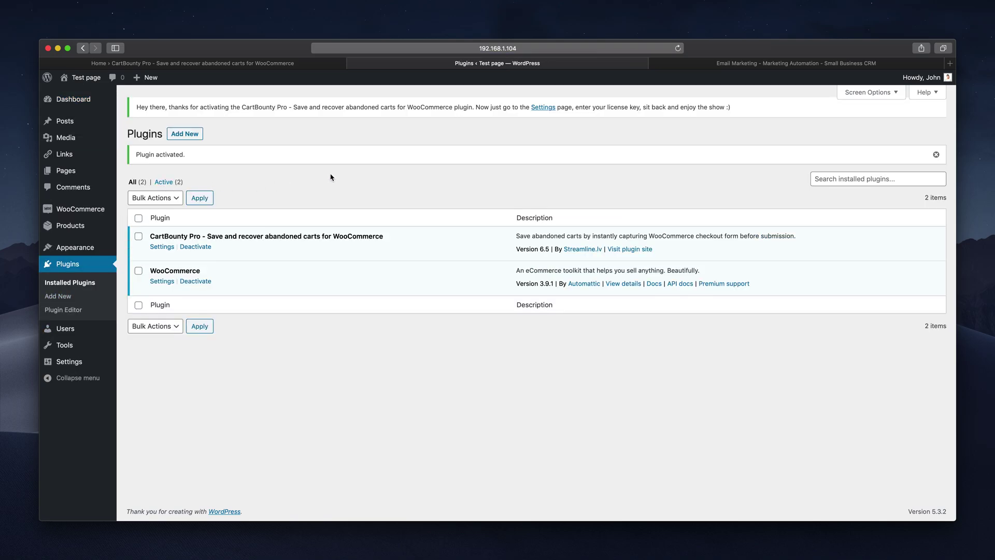
Paste and save the CartBounty Pro license key, keeping abandoned-cart checks every hour
{"action": "left_click", "coordinate": [544, 108]}
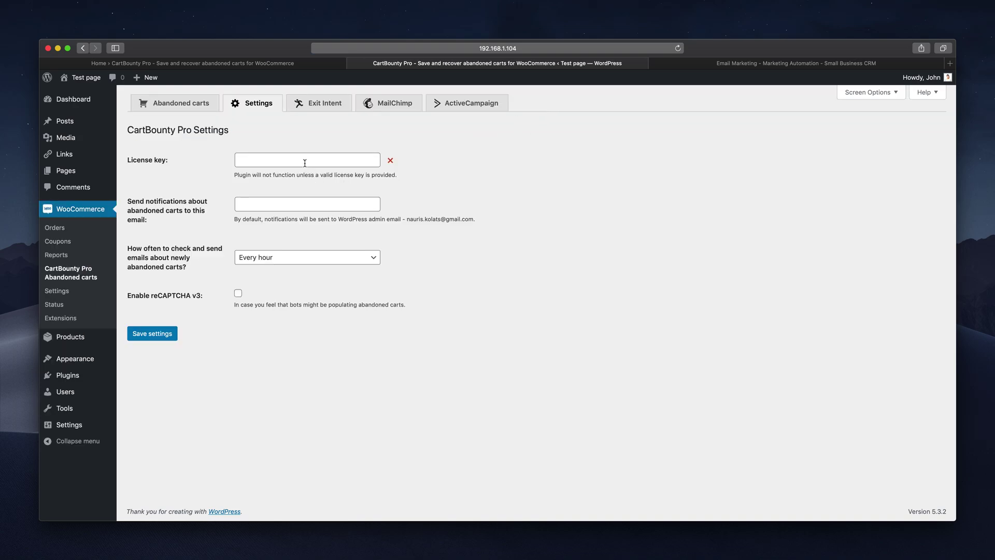
{"action": "left_click", "coordinate": [305, 162]}
{"action": "key", "text": "super+v"}
{"action": "left_click", "coordinate": [138, 337]}
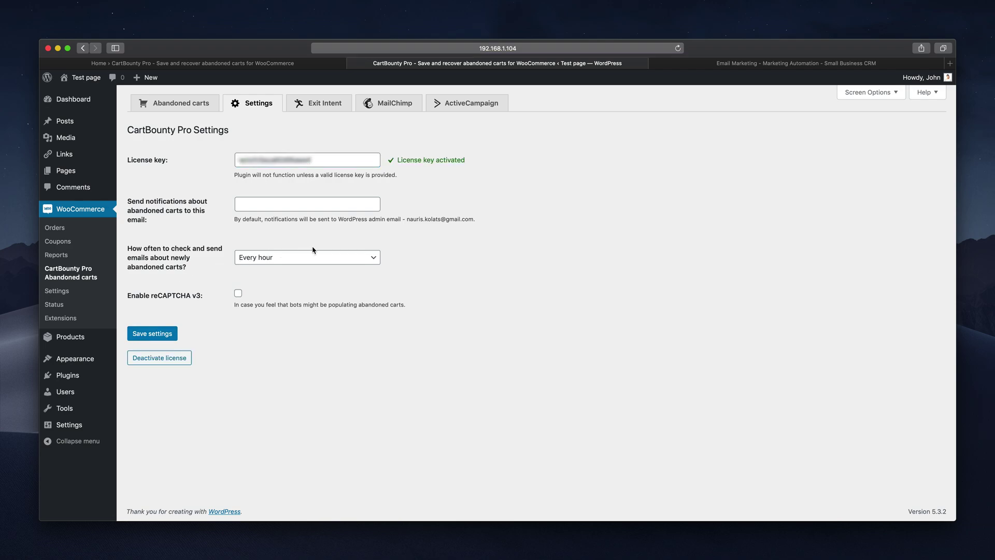
{"action": "left_click", "coordinate": [343, 259]}
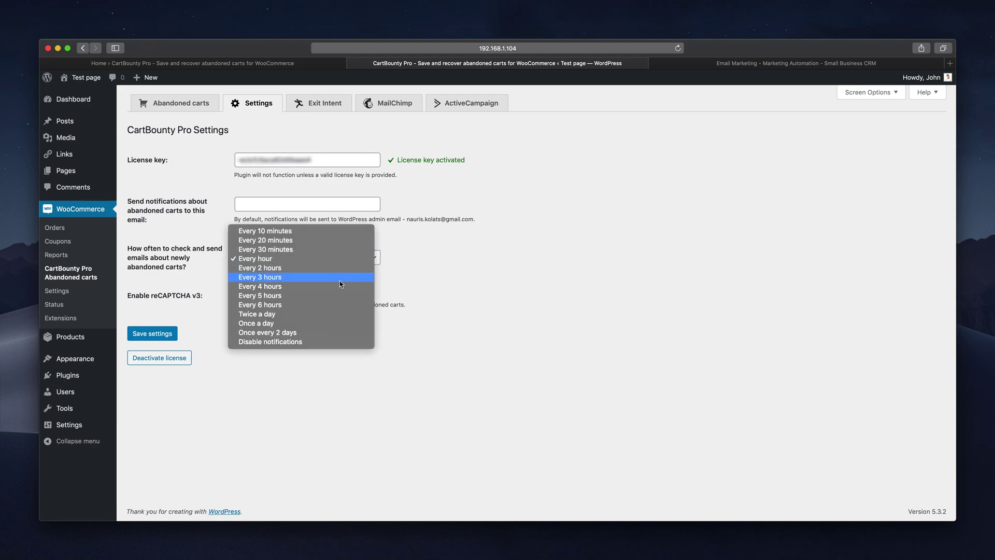
{"action": "left_click", "coordinate": [316, 259]}
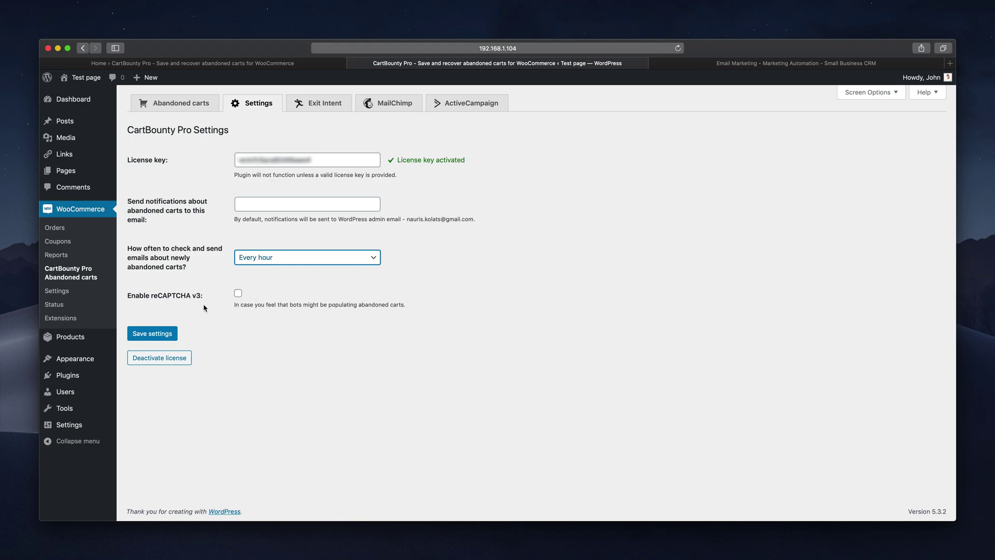
Set the Exit Intent main colour to teal and save the Exit Intent settings
{"action": "left_click", "coordinate": [321, 107]}
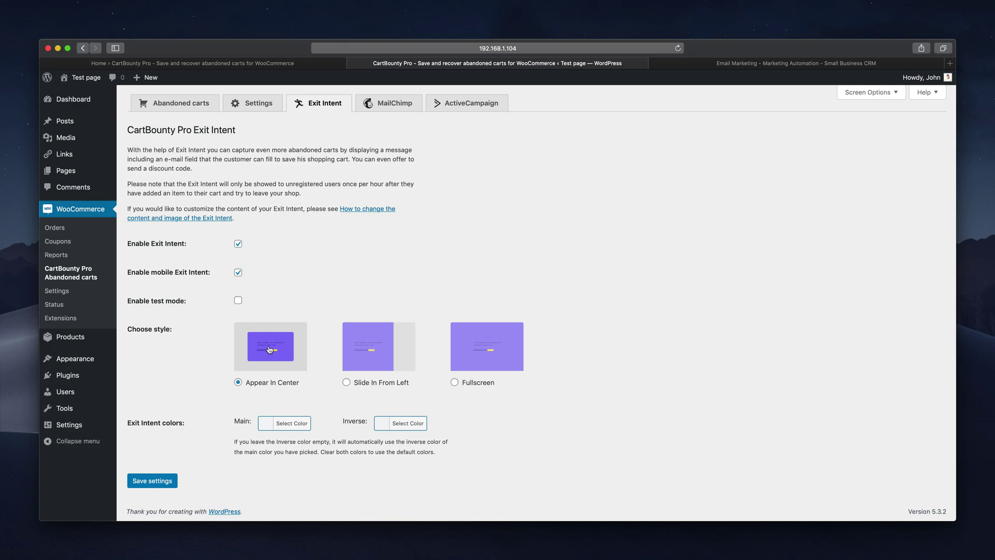
{"action": "left_click", "coordinate": [282, 423]}
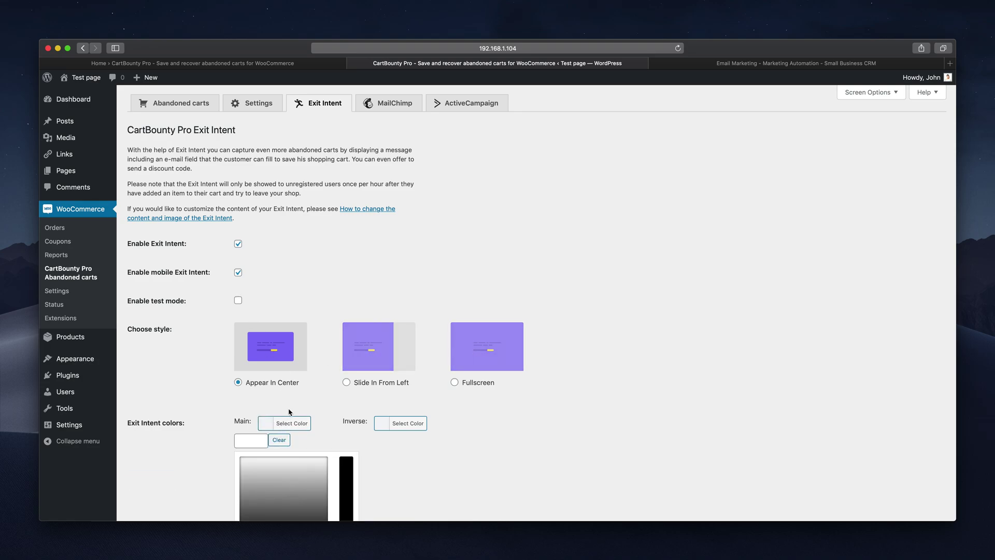
{"action": "scroll", "coordinate": [285, 420], "scroll_direction": "down", "scroll_amount": 3}
{"action": "left_click", "coordinate": [290, 435]}
{"action": "left_click", "coordinate": [284, 358]}
{"action": "left_click", "coordinate": [163, 361]}
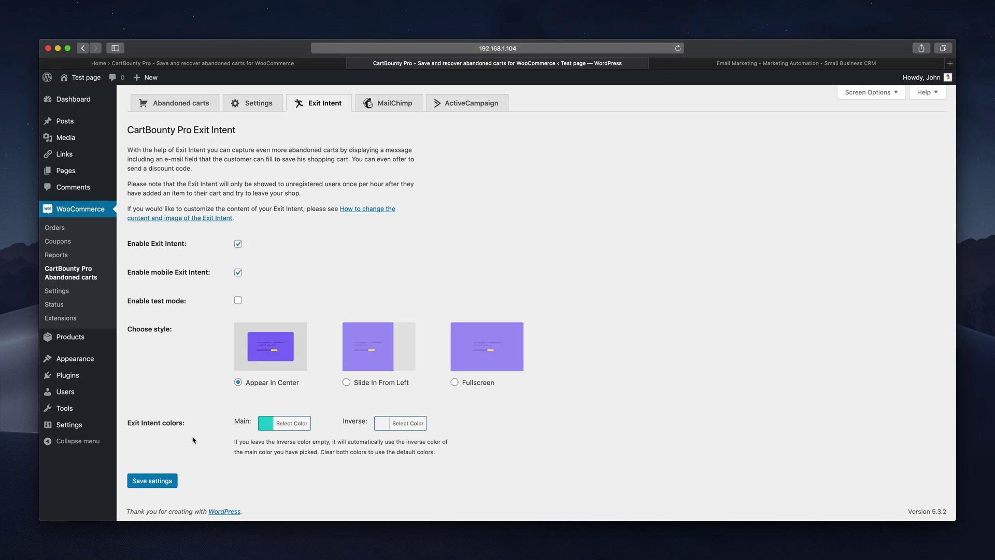
{"action": "left_click", "coordinate": [153, 486]}
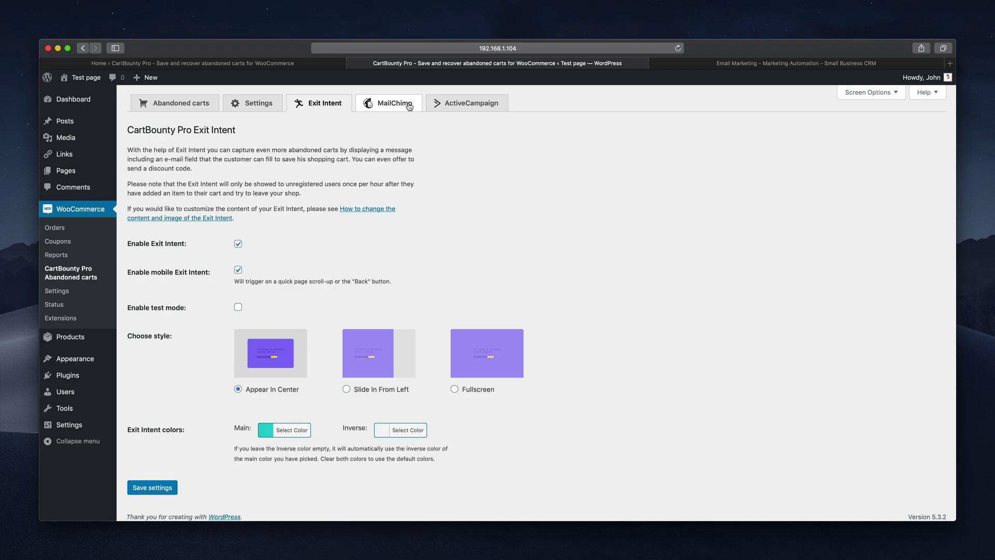
View CartBounty Pro's ActiveCampaign settings, then switch to the activecampaign.com browser tab
{"action": "left_click", "coordinate": [487, 107]}
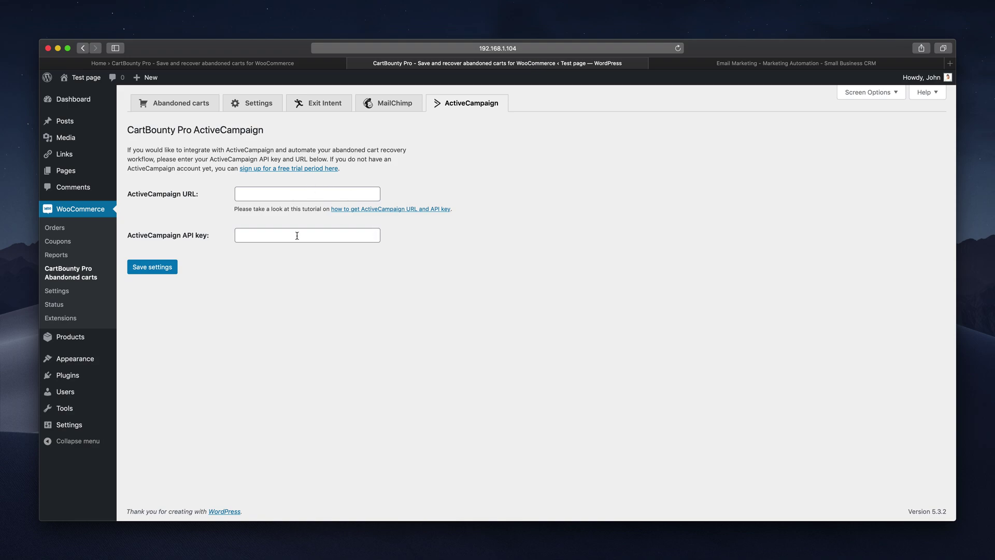
{"action": "left_click", "coordinate": [763, 65]}
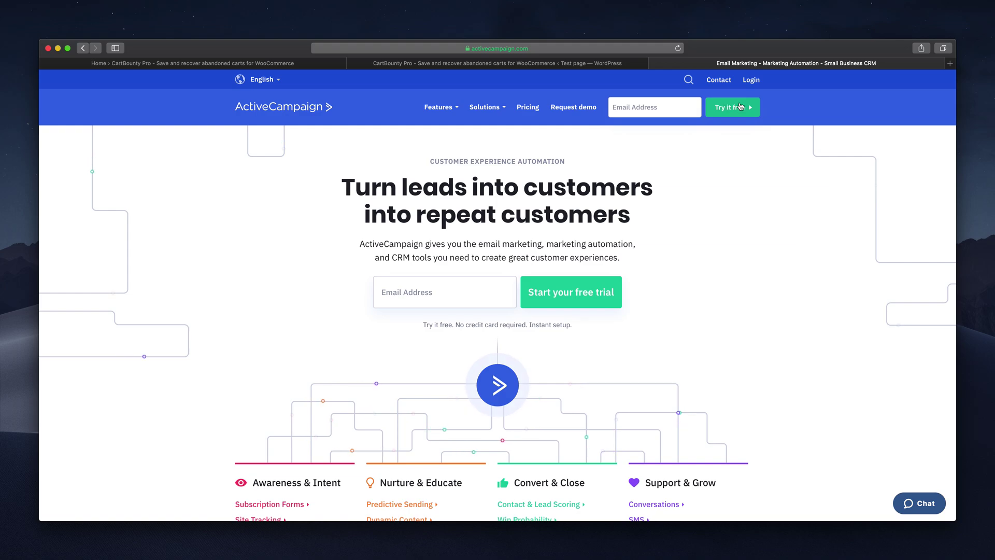
Log in to ActiveCampaign and copy the API URL from Settings > Developer
{"action": "left_click", "coordinate": [751, 80]}
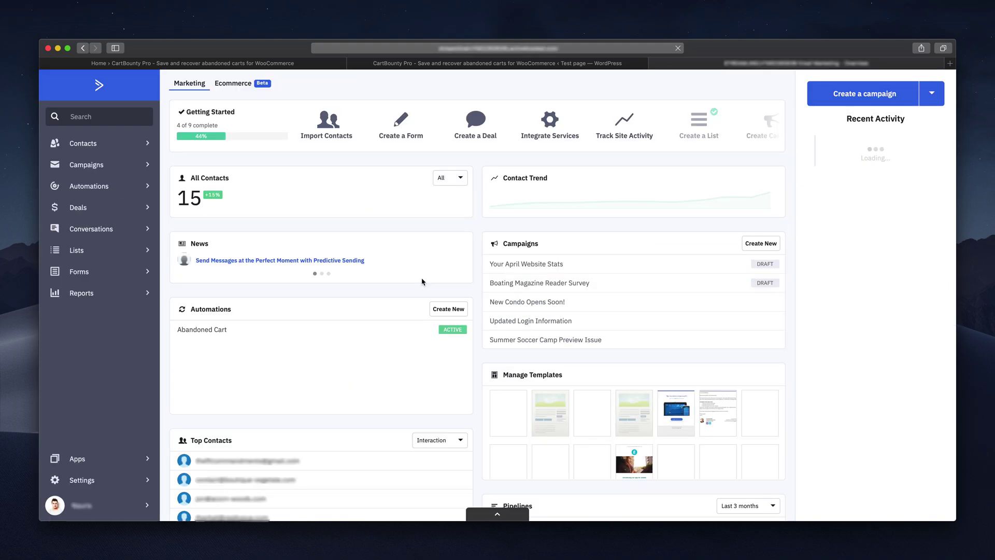
{"action": "left_click", "coordinate": [95, 487]}
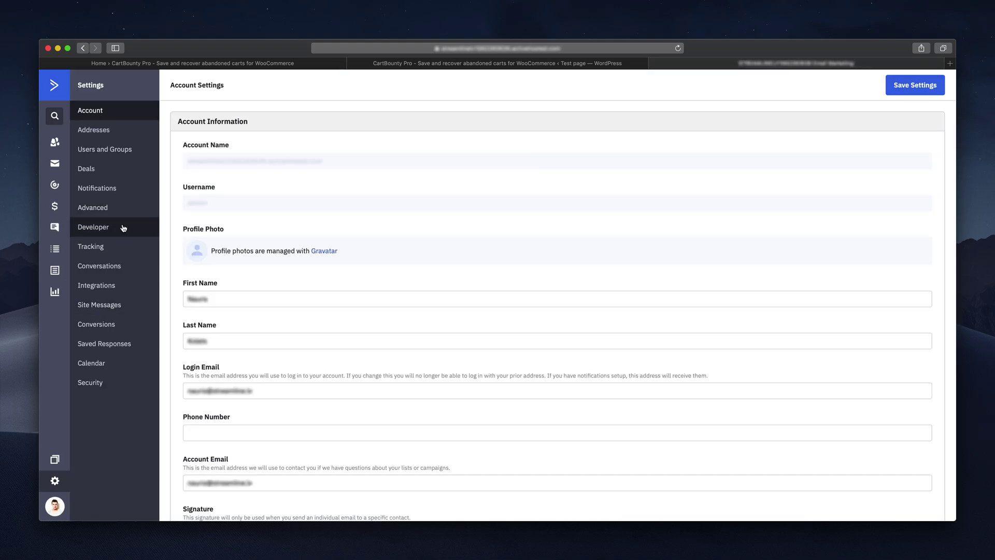
{"action": "left_click", "coordinate": [124, 228]}
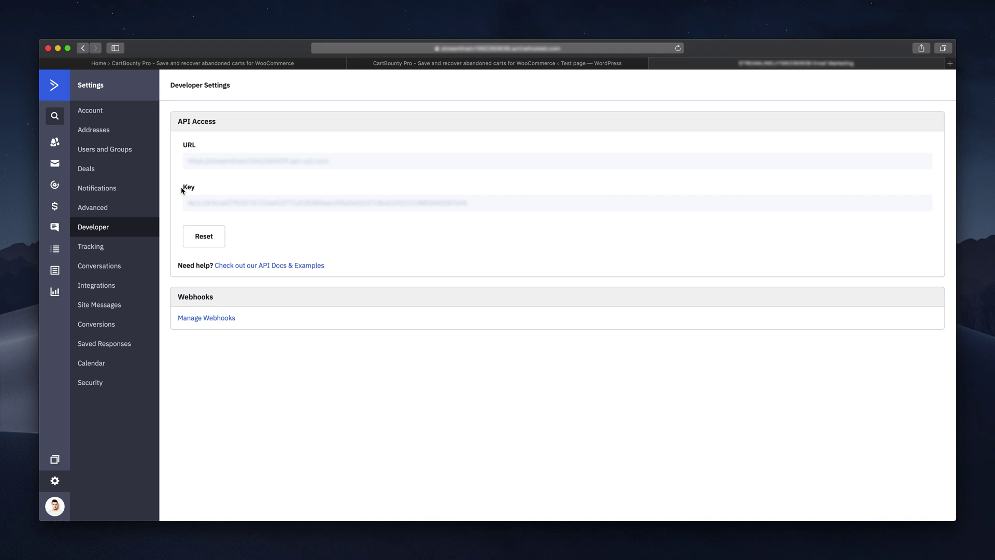
{"action": "left_click_drag", "start_coordinate": [353, 164], "coordinate": [186, 161]}
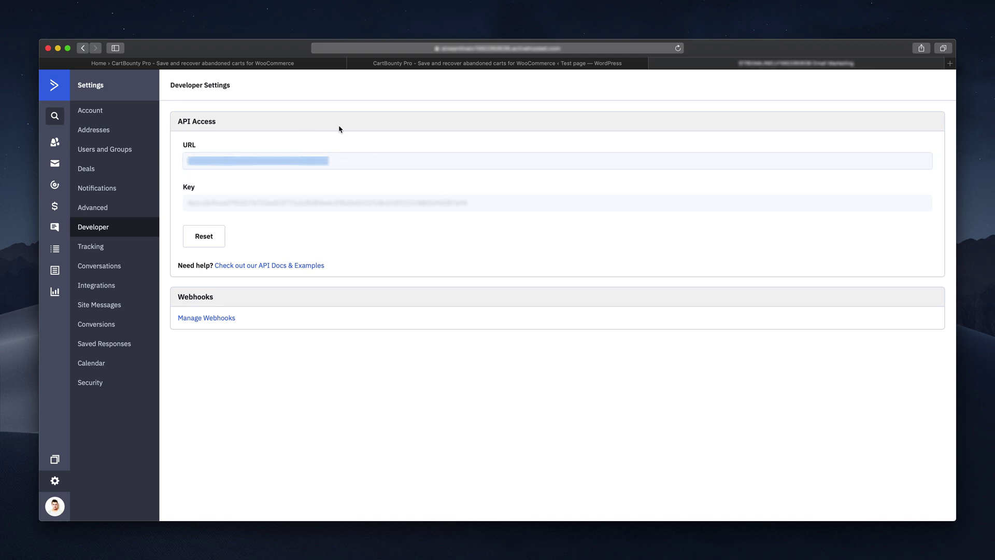
Paste the ActiveCampaign API URL and API key into CartBounty Pro and save them
{"action": "left_click", "coordinate": [410, 63]}
{"action": "left_click", "coordinate": [249, 195]}
{"action": "key", "text": "super+v"}
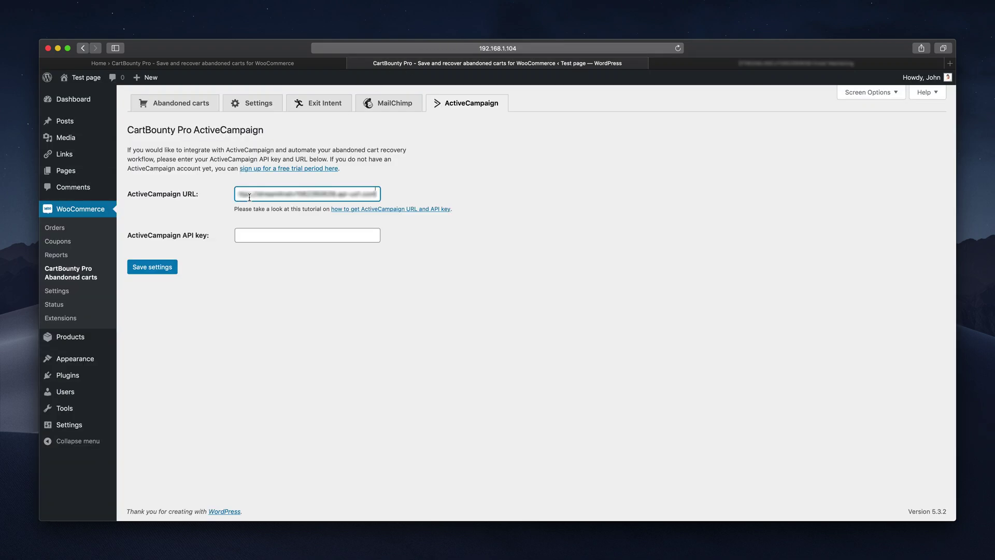
{"action": "left_click", "coordinate": [293, 235]}
{"action": "key", "text": "super+v"}
{"action": "left_click", "coordinate": [152, 267]}
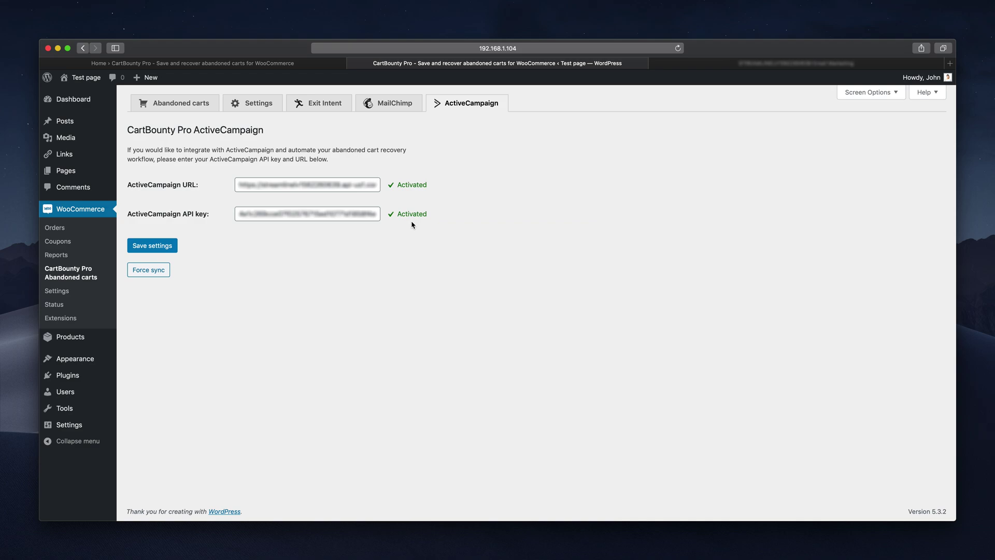
Create a new ActiveCampaign automation from the 'abandoned cart reminder' recipe
{"action": "left_click", "coordinate": [774, 64]}
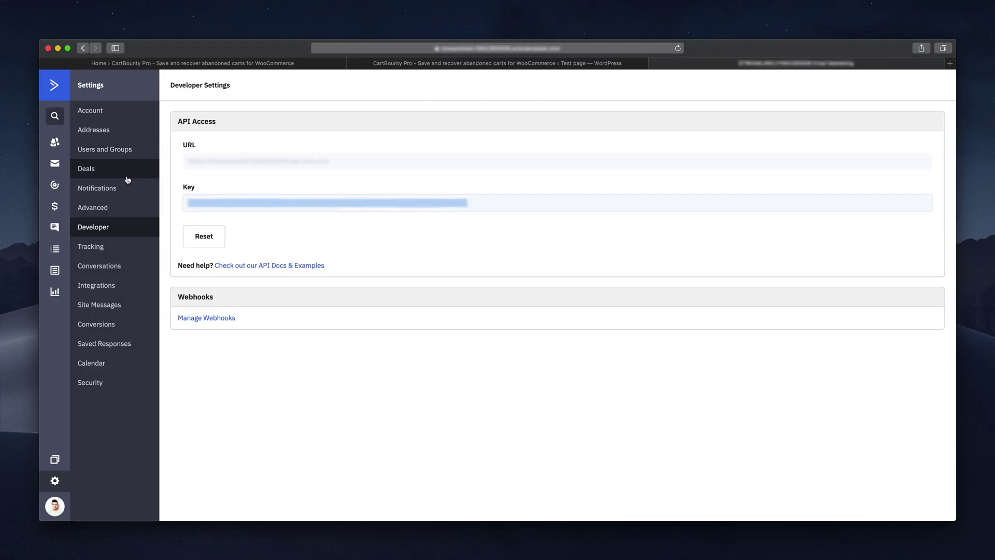
{"action": "left_click", "coordinate": [52, 185]}
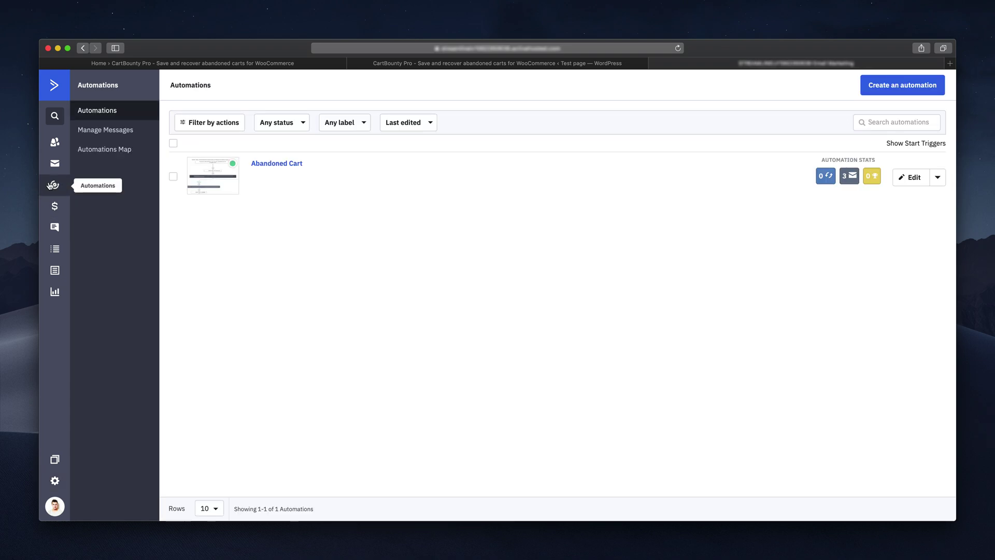
{"action": "left_click", "coordinate": [904, 89]}
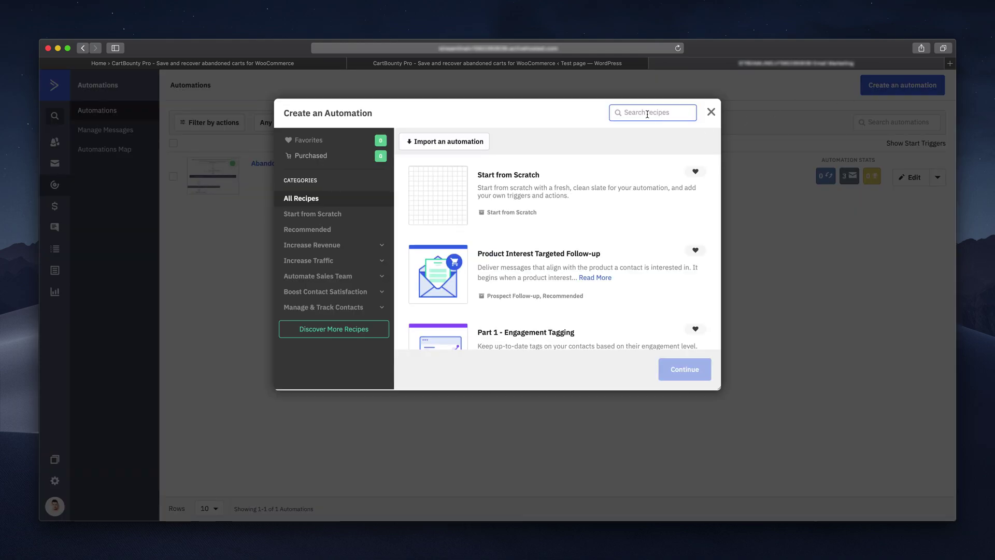
{"action": "type", "text": "abandoned cart"}
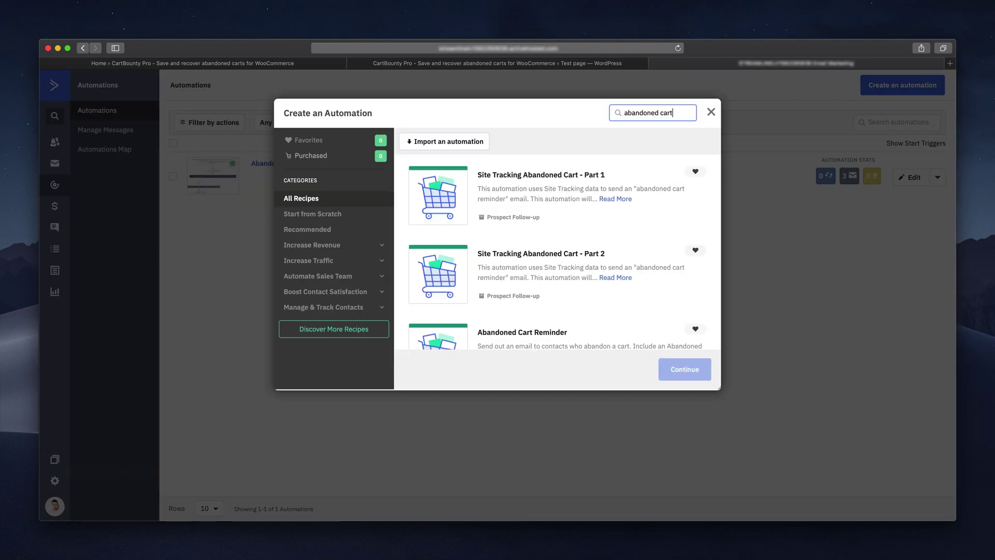
{"action": "type", "text": " reminder"}
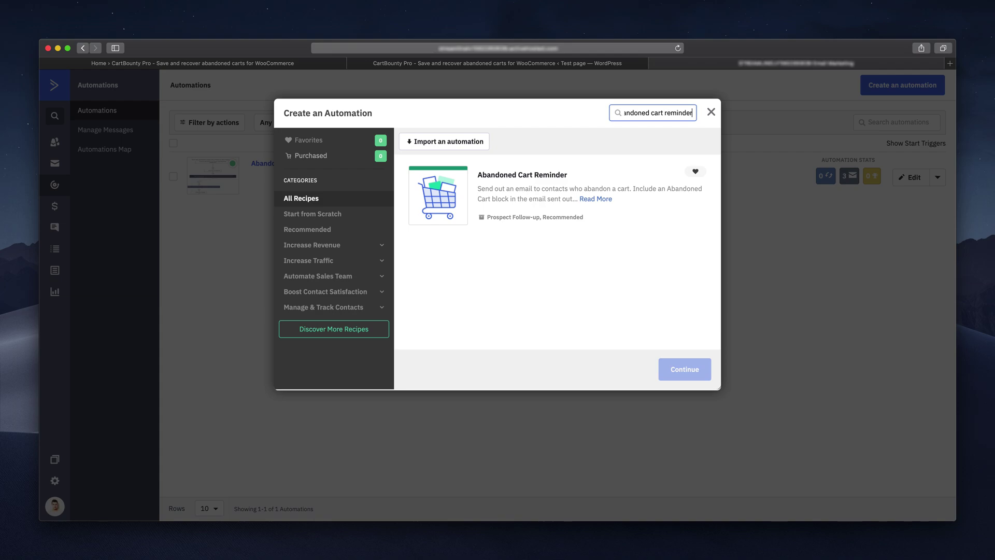
{"action": "left_click", "coordinate": [516, 197]}
{"action": "left_click", "coordinate": [691, 369]}
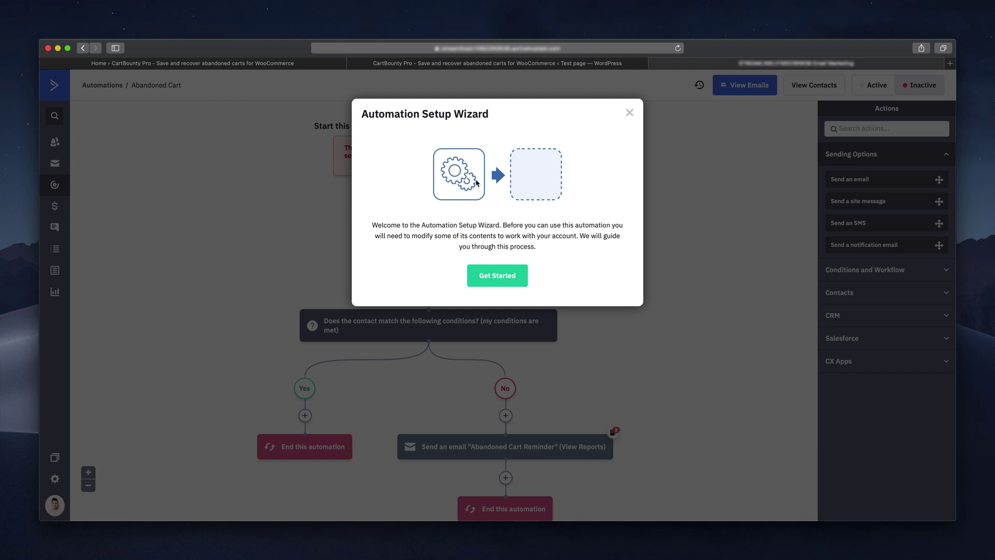
Run the setup wizard, accepting the default cart-abandonment trigger for any Deep Data integration
{"action": "left_click", "coordinate": [503, 282]}
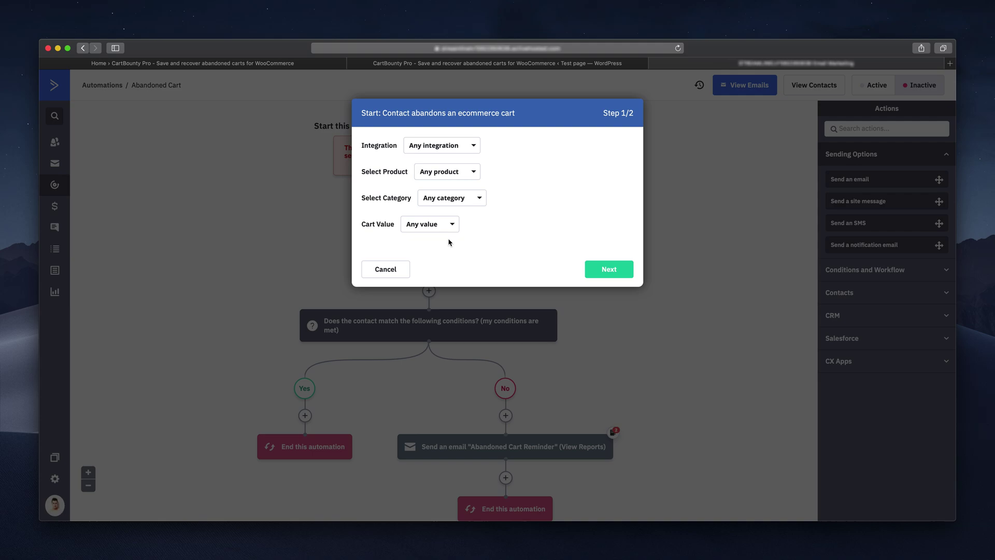
{"action": "left_click", "coordinate": [608, 270]}
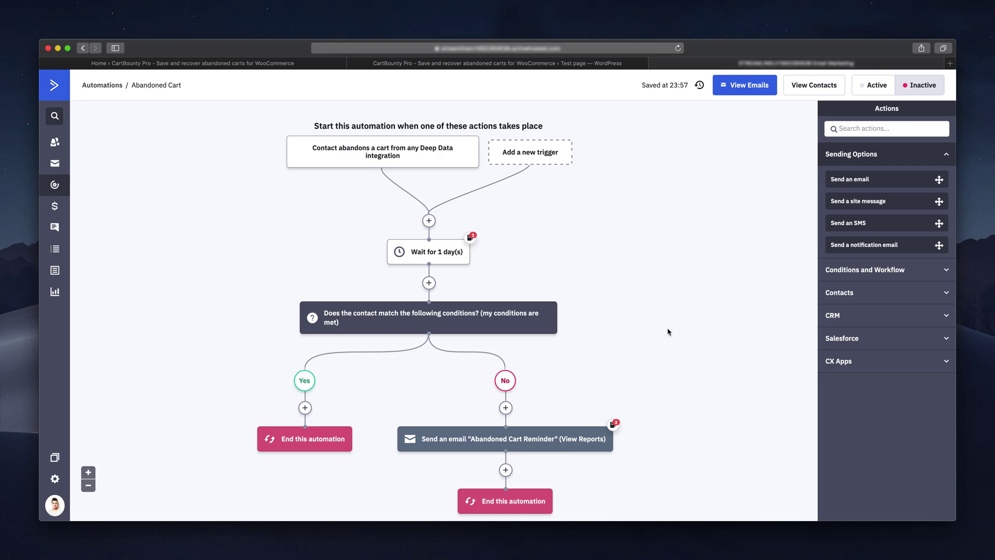
Change the first wait step from 1 day to 10 minutes
{"action": "left_click", "coordinate": [423, 258]}
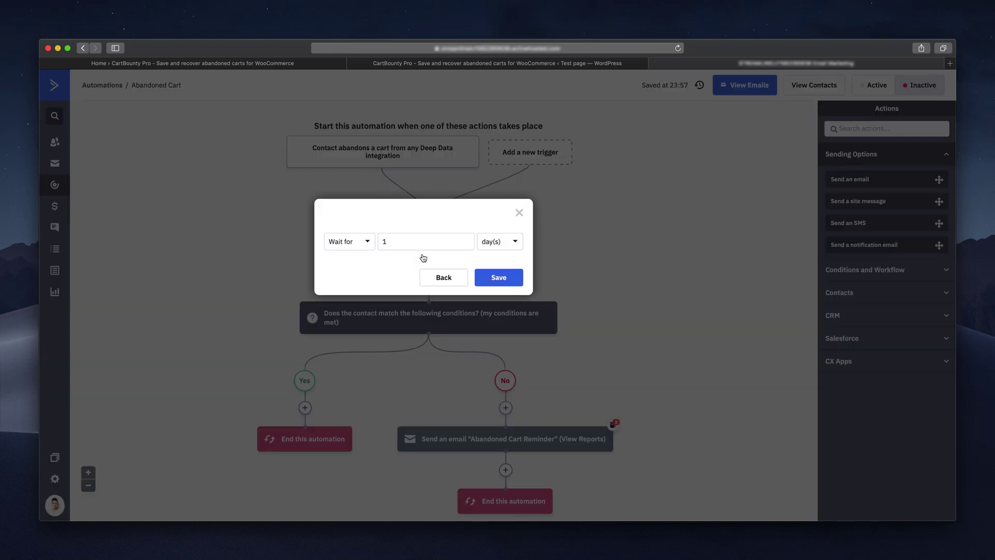
{"action": "left_click", "coordinate": [513, 241]}
{"action": "left_click", "coordinate": [500, 263]}
{"action": "left_click", "coordinate": [398, 236]}
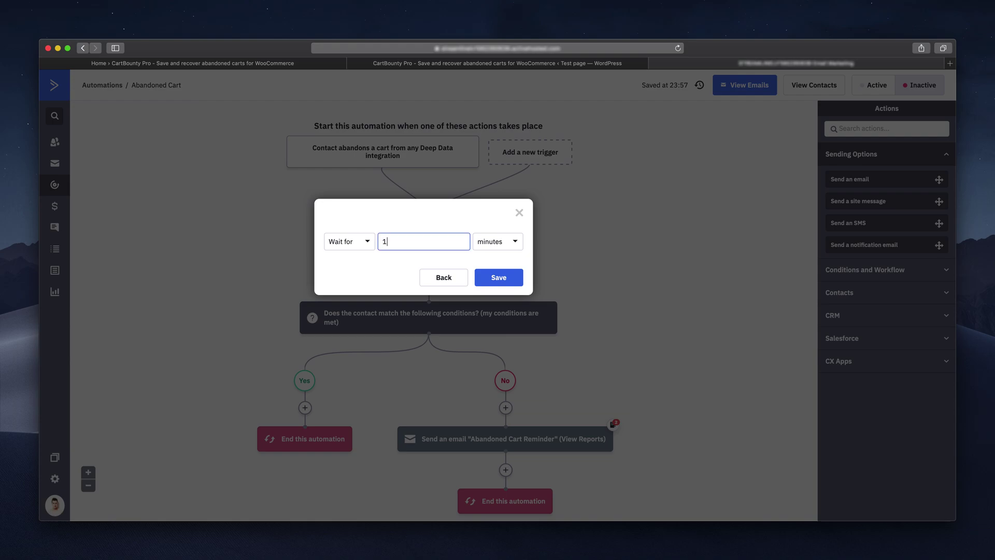
{"action": "left_click", "coordinate": [491, 278]}
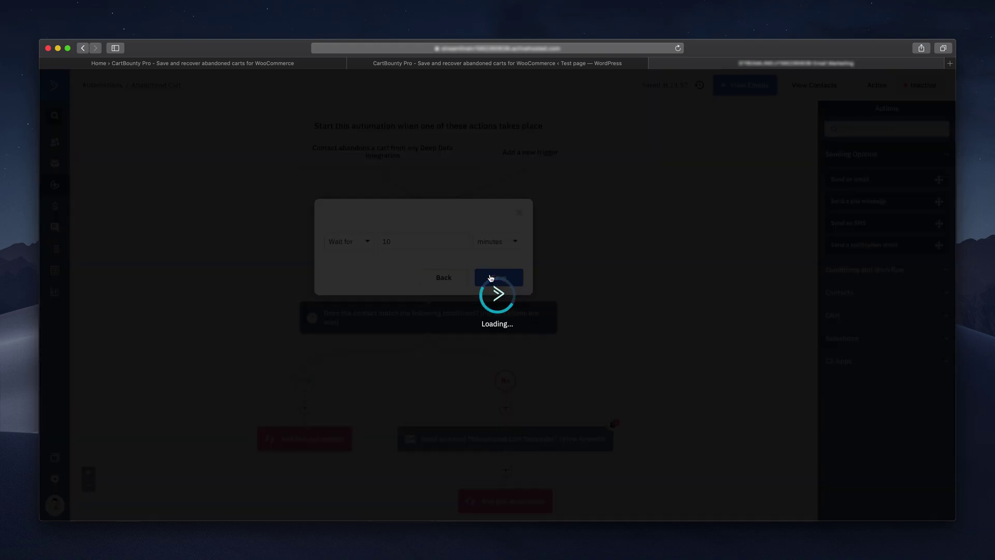
{"action": "scroll", "coordinate": [490, 278], "scroll_direction": "down", "scroll_amount": 3}
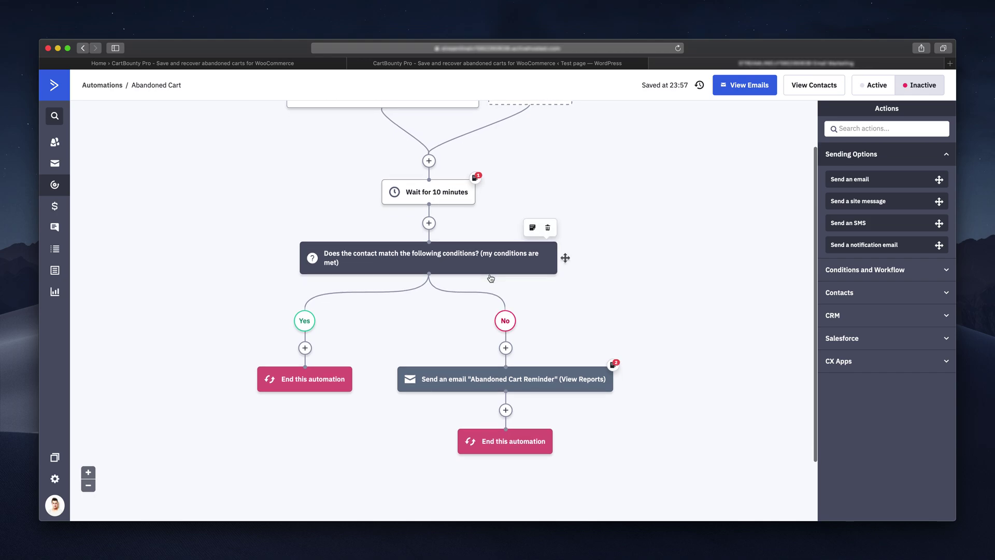
{"action": "scroll", "coordinate": [491, 278], "scroll_direction": "down", "scroll_amount": 1}
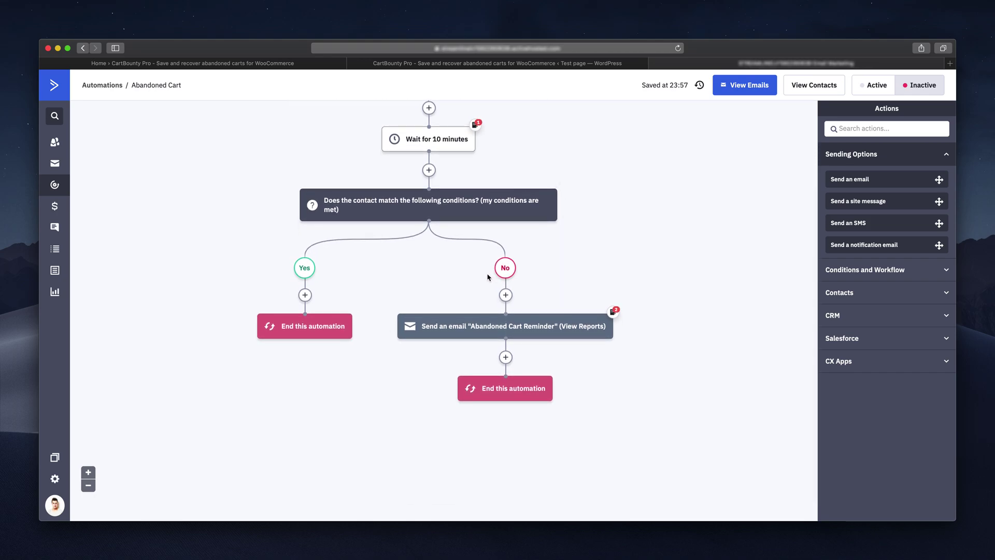
{"action": "mouse_move", "coordinate": [469, 319]}
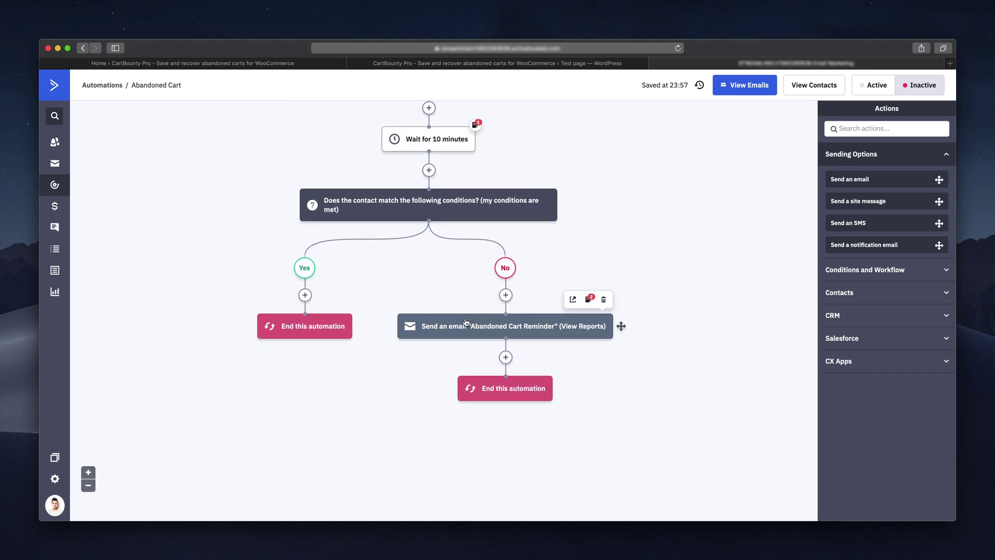
{"action": "scroll", "coordinate": [458, 305], "scroll_direction": "up", "scroll_amount": 4}
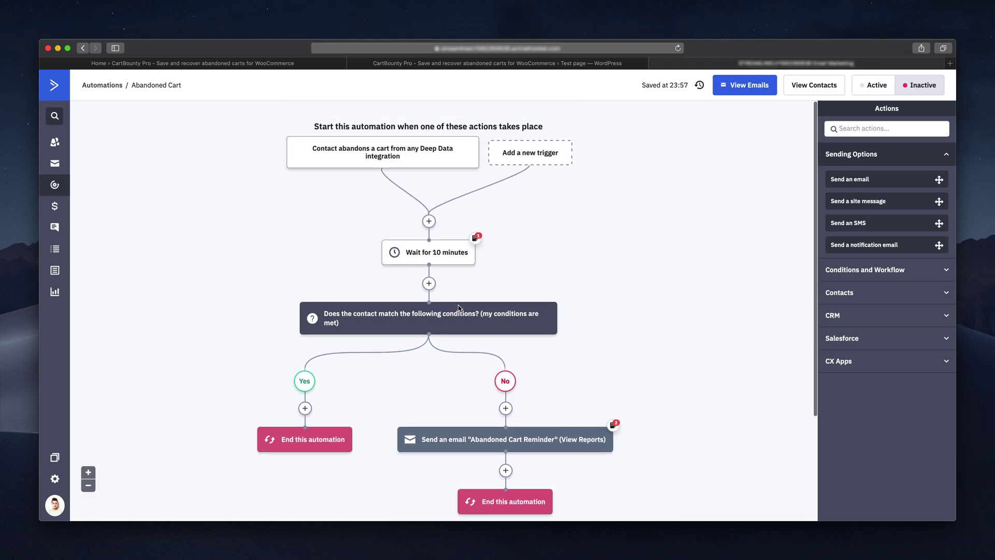
{"action": "mouse_move", "coordinate": [436, 314]}
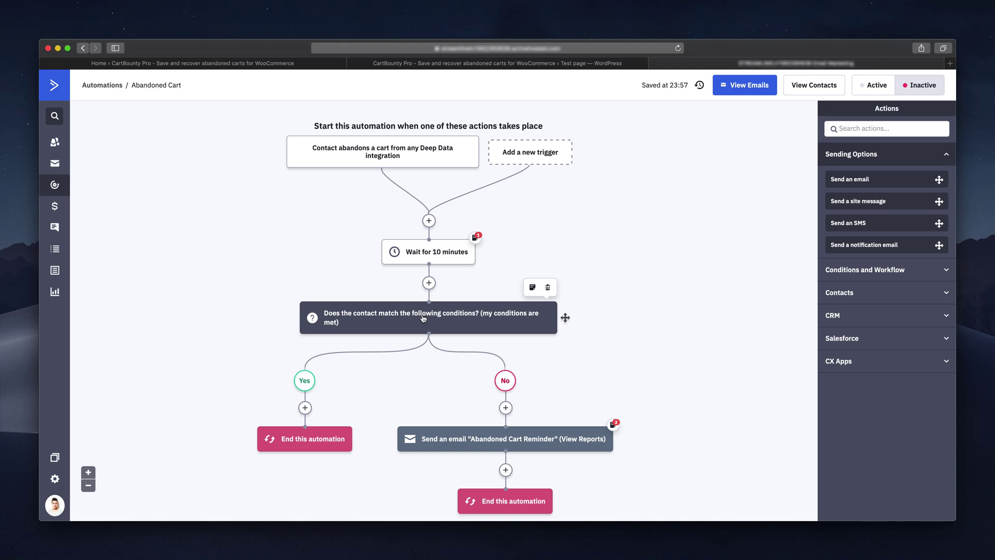
{"action": "mouse_move", "coordinate": [295, 441]}
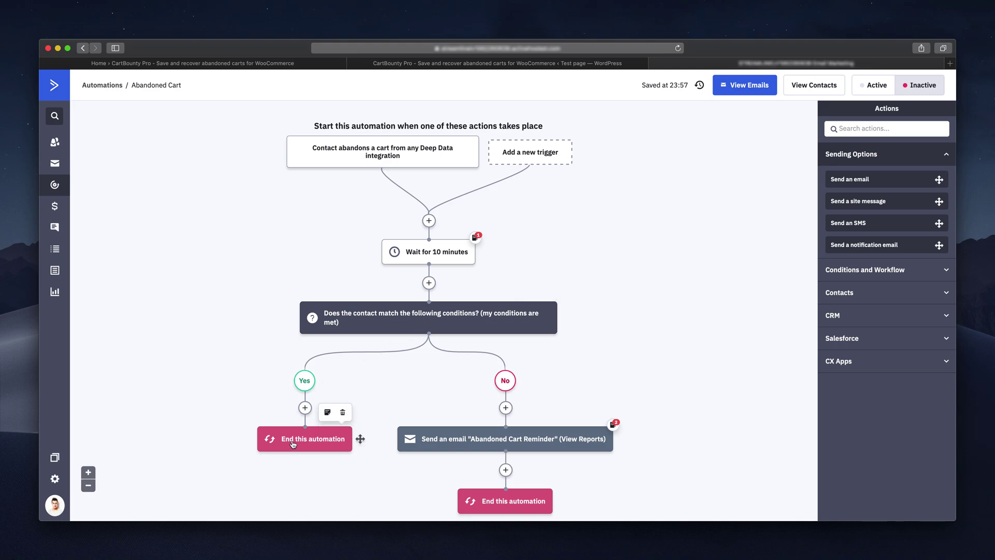
{"action": "left_click", "coordinate": [528, 439]}
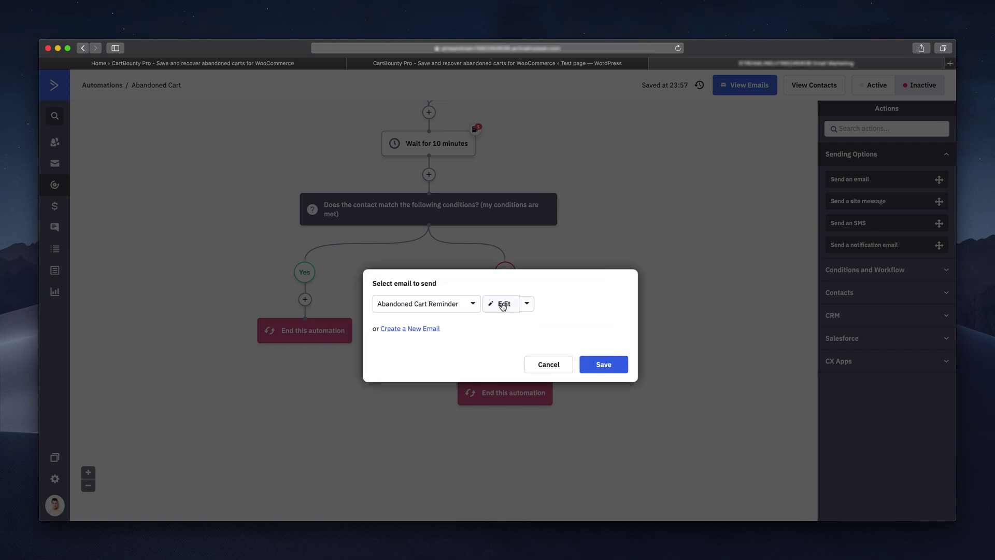
{"action": "left_click", "coordinate": [544, 365]}
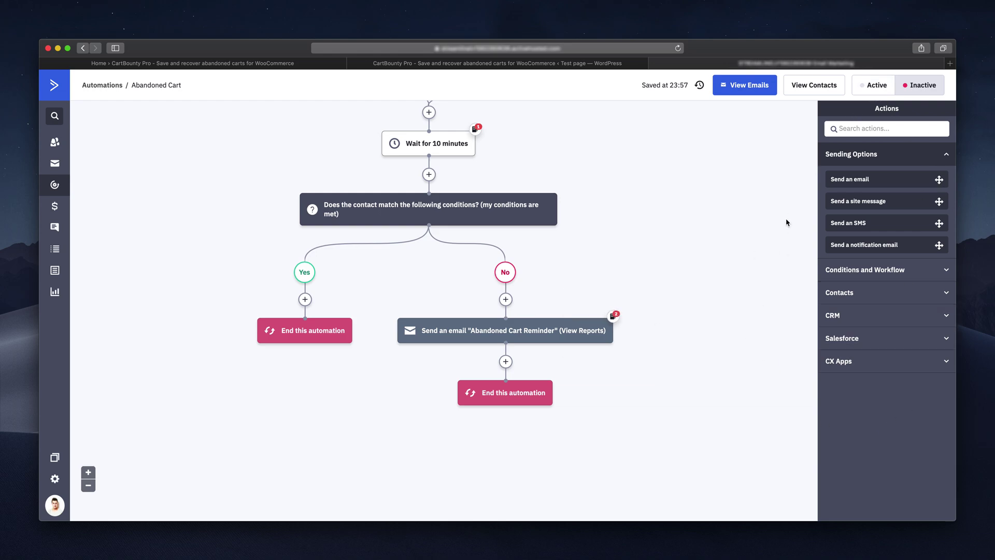
Add a fixed 1-day wait step after the Abandoned Cart Reminder email
{"action": "left_click", "coordinate": [871, 127]}
{"action": "type", "text": "wait"}
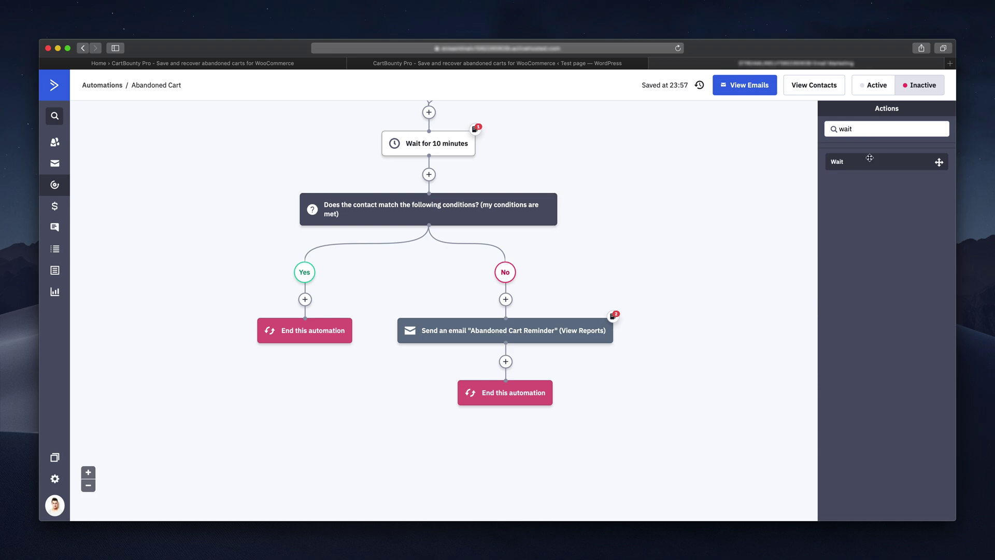
{"action": "left_click_drag", "start_coordinate": [869, 158], "coordinate": [505, 361]}
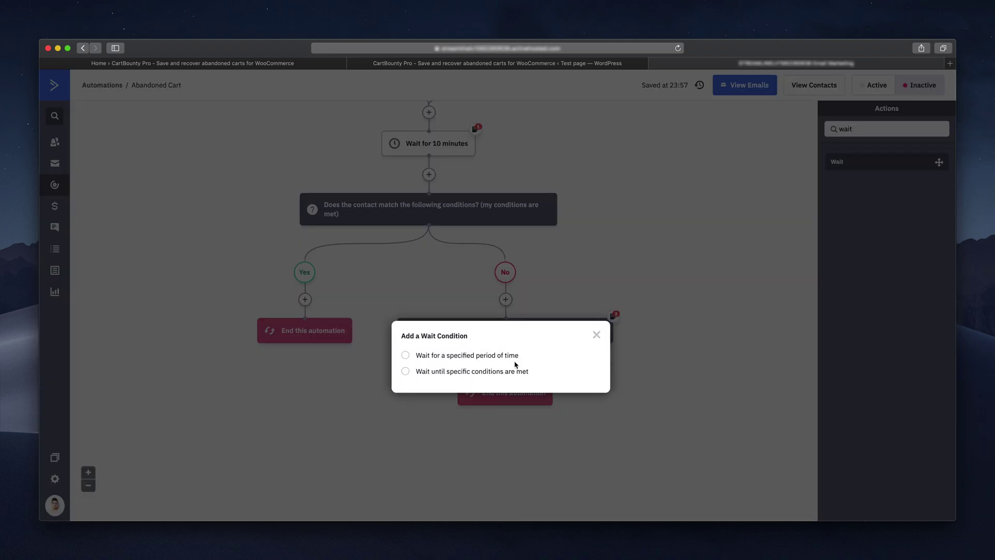
{"action": "left_click", "coordinate": [469, 355]}
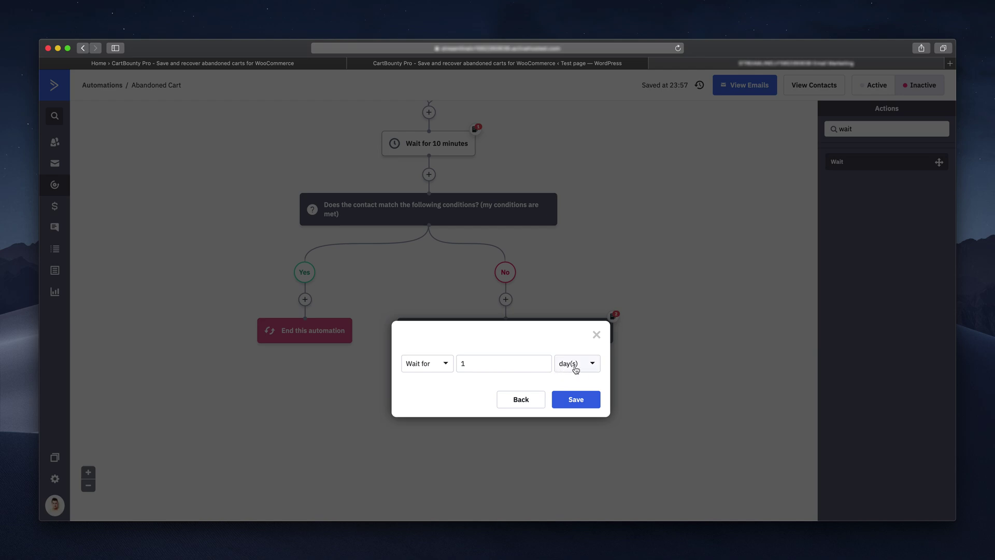
{"action": "left_click", "coordinate": [581, 402]}
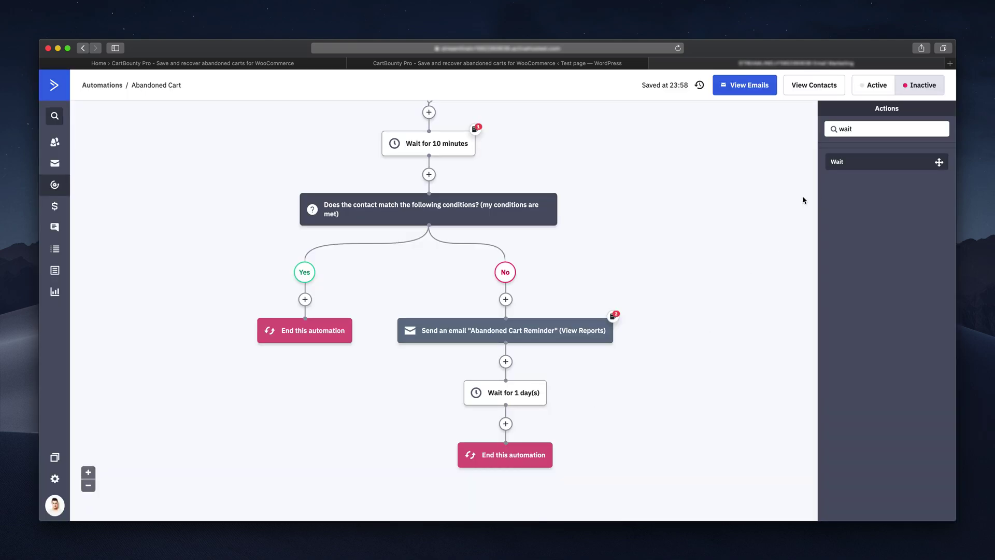
Add an If/Else split under the 1-day wait with the condition 'Has Recovered Abandoned Cart'
{"action": "scroll", "coordinate": [803, 200], "scroll_direction": "down", "scroll_amount": 1}
{"action": "double_click", "coordinate": [845, 129]}
{"action": "type", "text": "if"}
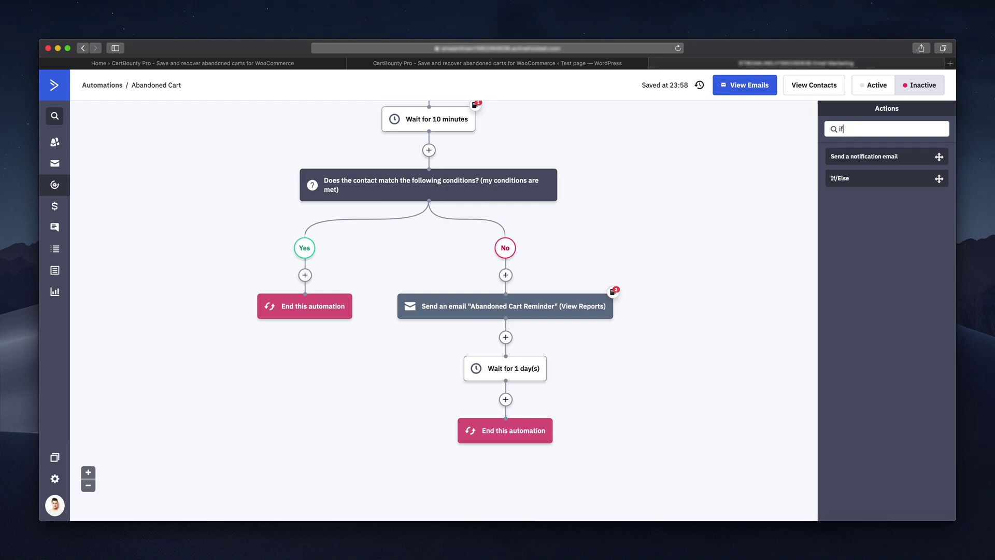
{"action": "left_click_drag", "start_coordinate": [864, 178], "coordinate": [521, 407]}
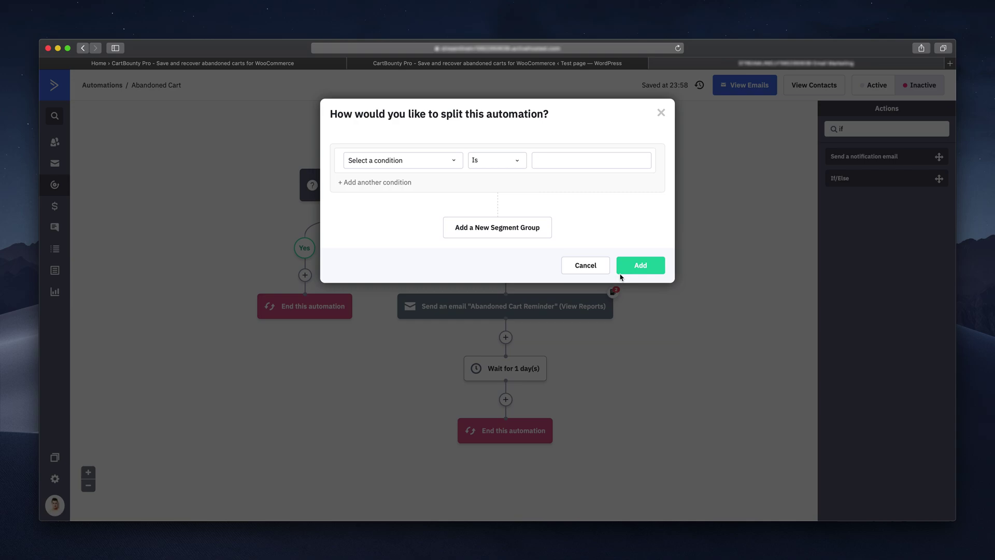
{"action": "left_click", "coordinate": [453, 162]}
{"action": "type", "text": "has"}
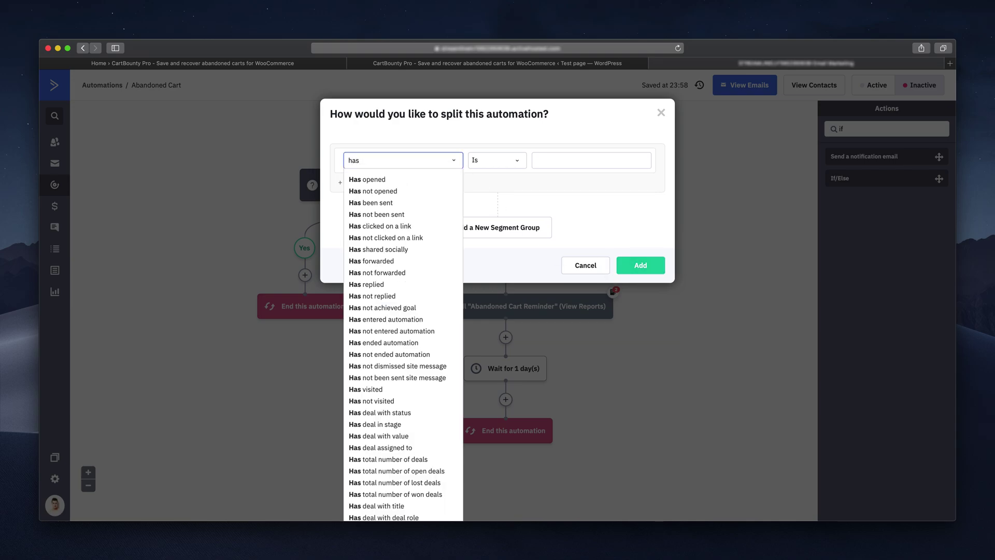
{"action": "type", "text": " recover"}
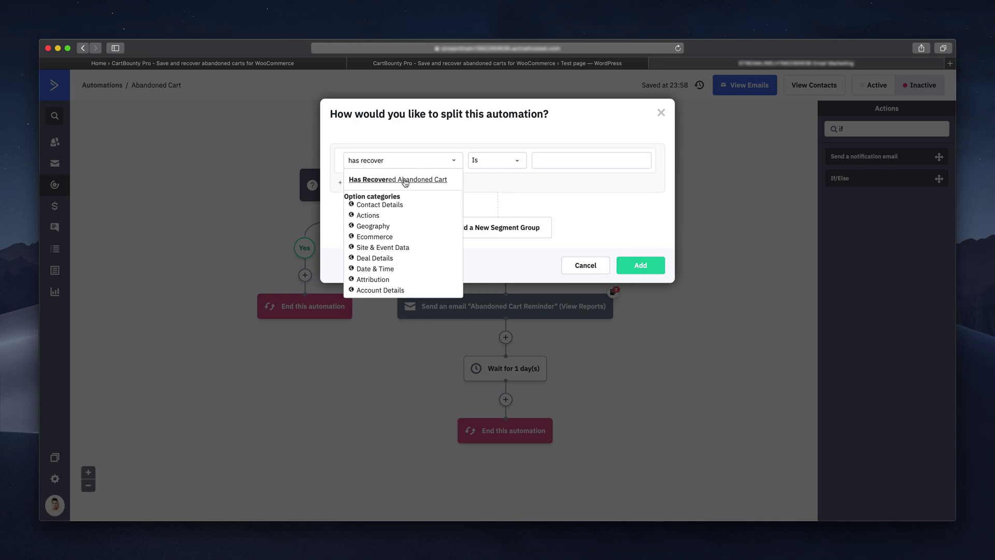
{"action": "left_click", "coordinate": [405, 180]}
{"action": "left_click", "coordinate": [634, 265]}
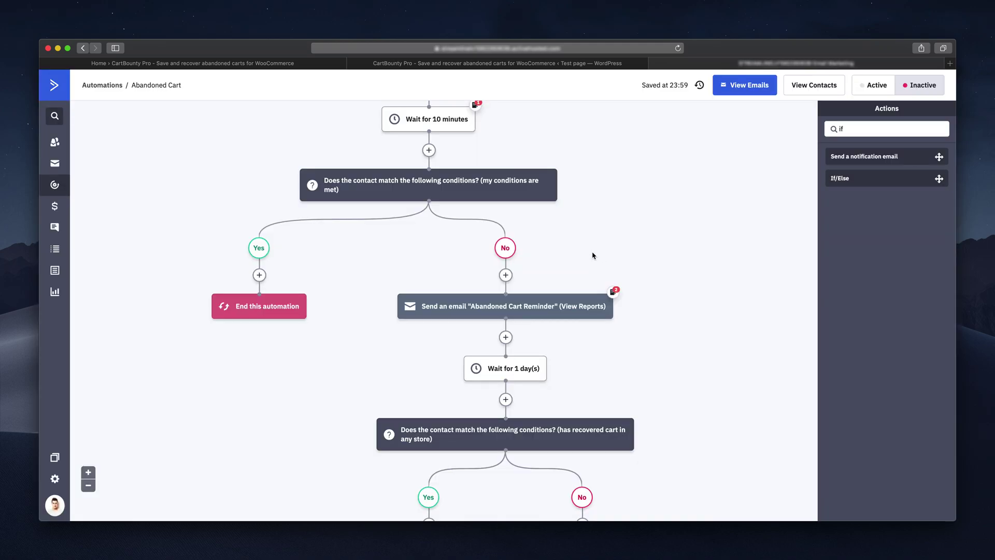
{"action": "scroll", "coordinate": [621, 263], "scroll_direction": "down", "scroll_amount": 5}
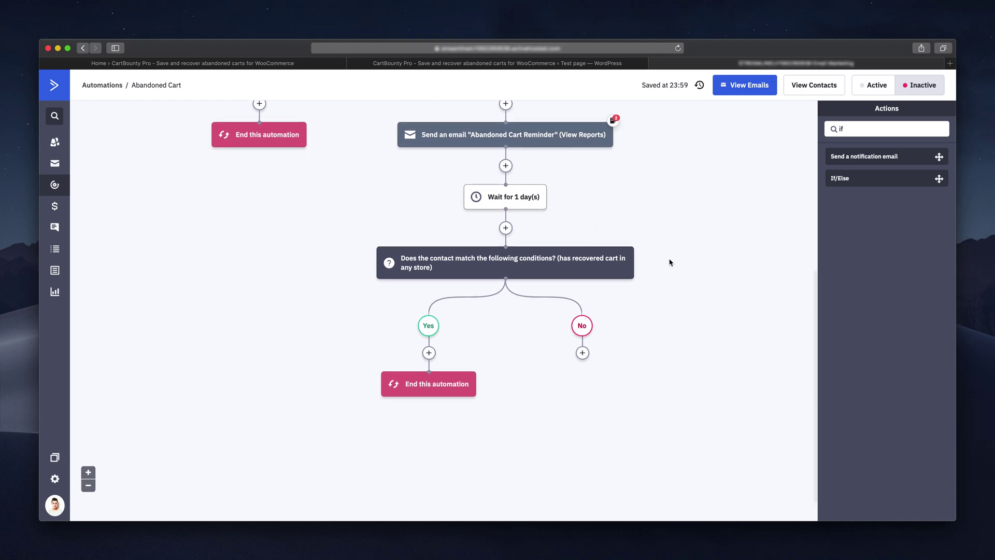
{"action": "mouse_move", "coordinate": [409, 393]}
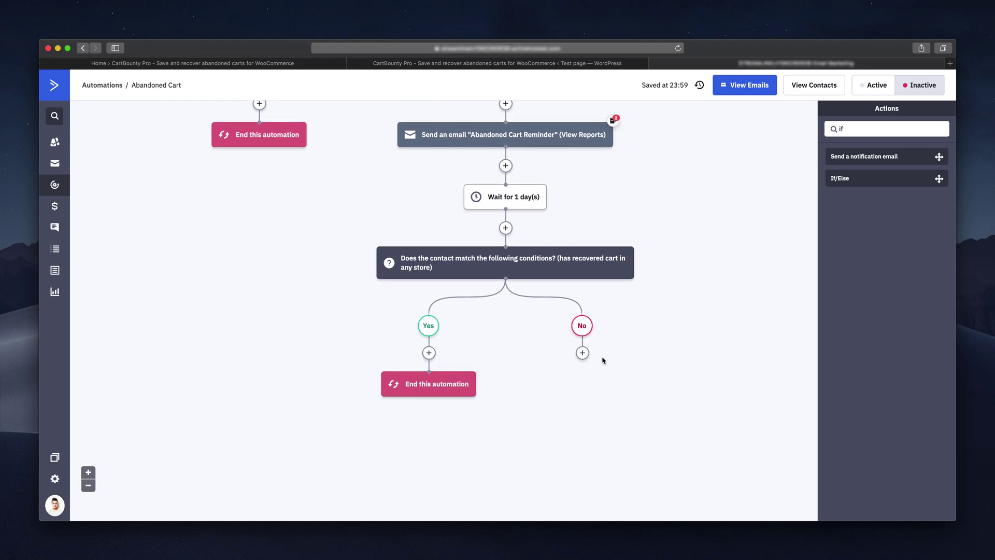
{"action": "scroll", "coordinate": [673, 313], "scroll_direction": "down", "scroll_amount": 1}
Add a Send an email step using 'Abandoned Cart Reminder' on the No branch and save it
{"action": "key", "text": "BackSpace"}
{"action": "key", "text": "BackSpace"}
{"action": "type", "text": "email"}
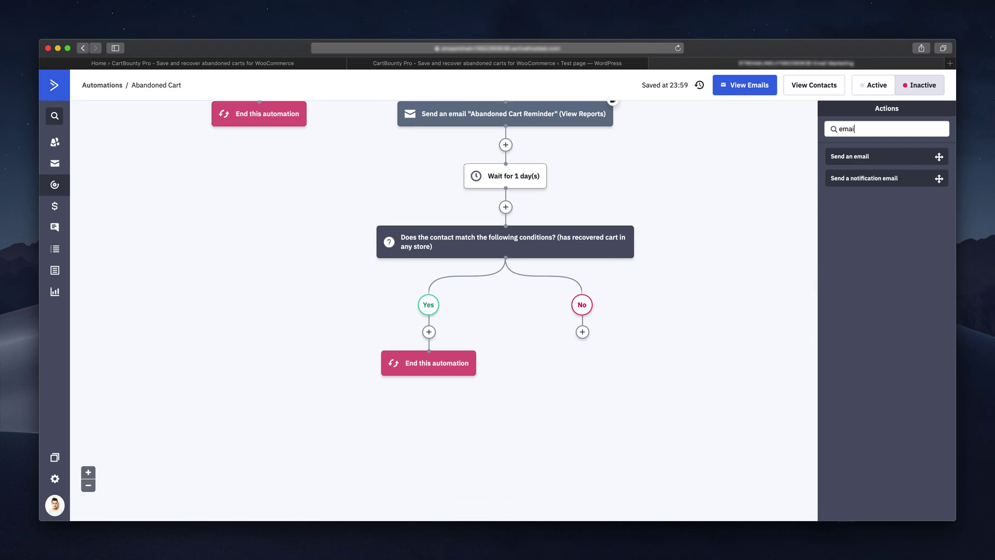
{"action": "left_click_drag", "start_coordinate": [862, 157], "coordinate": [627, 305]}
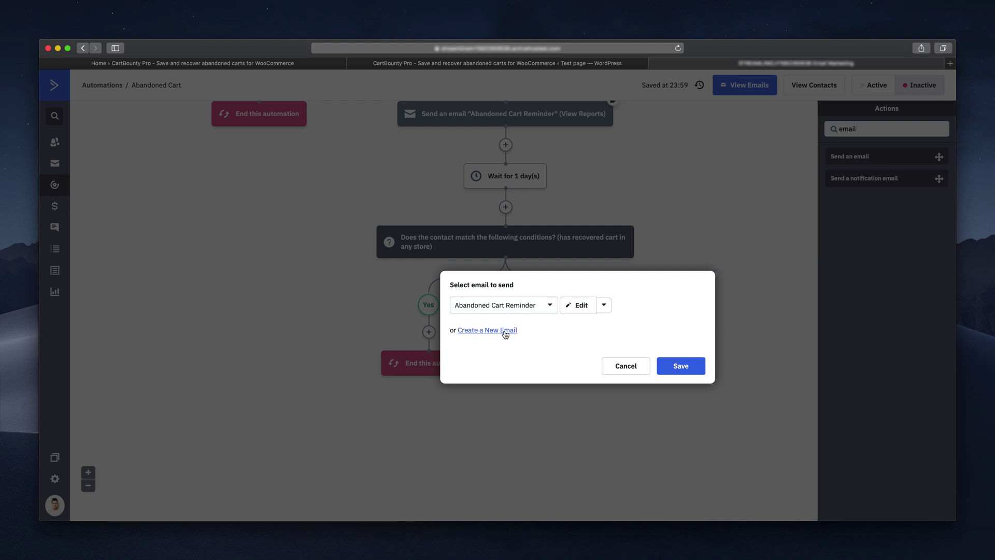
{"action": "left_click", "coordinate": [685, 367]}
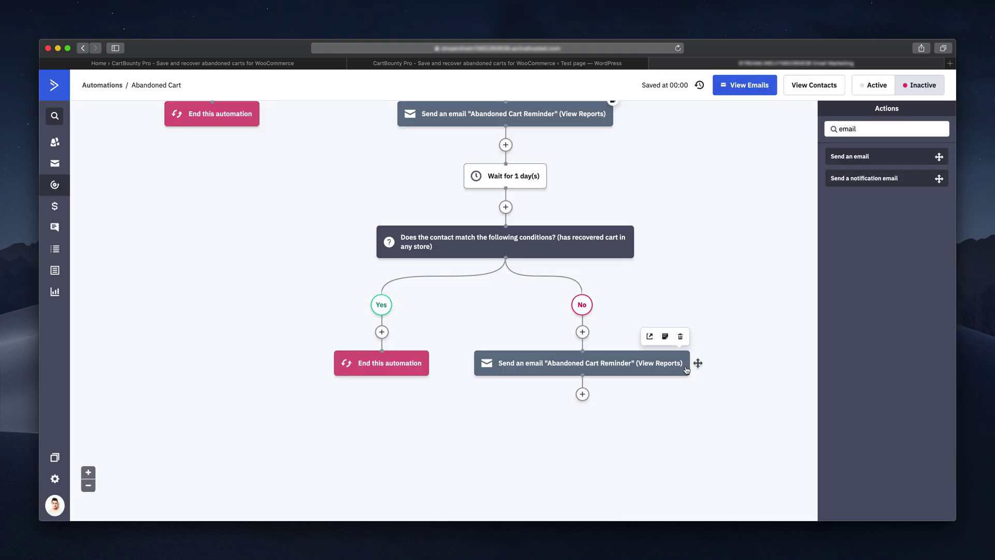
{"action": "key", "text": "BackSpace"}
{"action": "key", "text": "BackSpace"}
{"action": "key", "text": "BackSpace"}
{"action": "key", "text": "BackSpace"}
{"action": "key", "text": "BackSpace"}
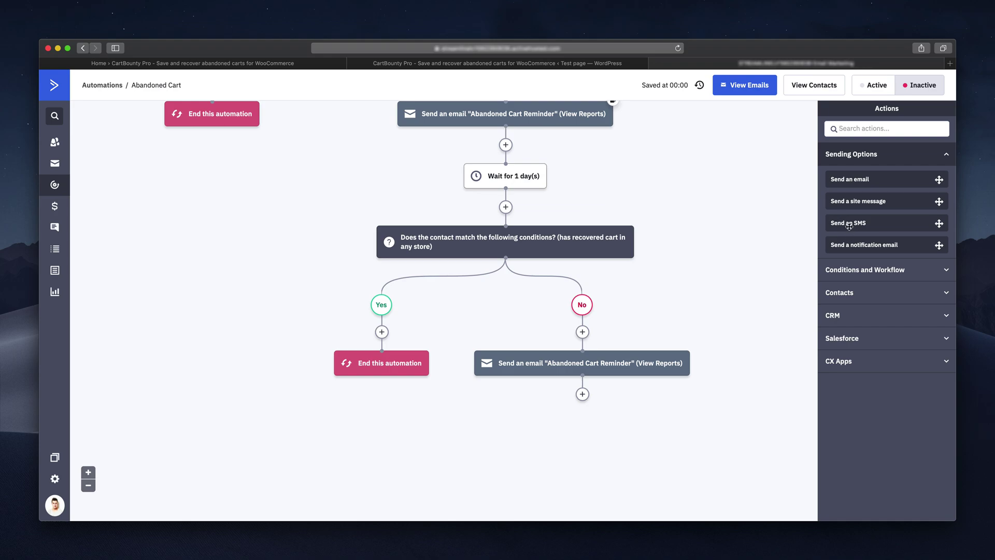
{"action": "left_click_drag", "start_coordinate": [864, 222], "coordinate": [853, 200]}
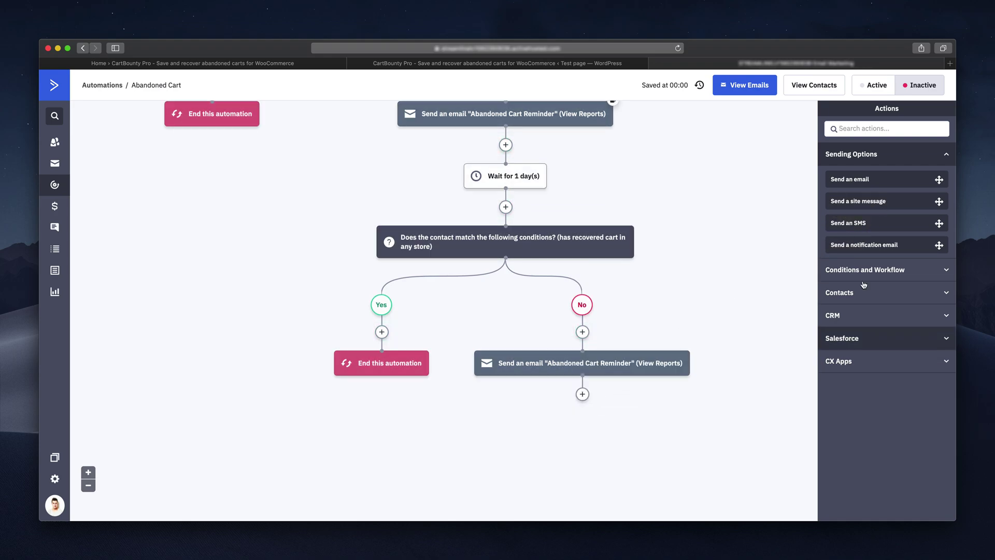
{"action": "type", "text": "end"}
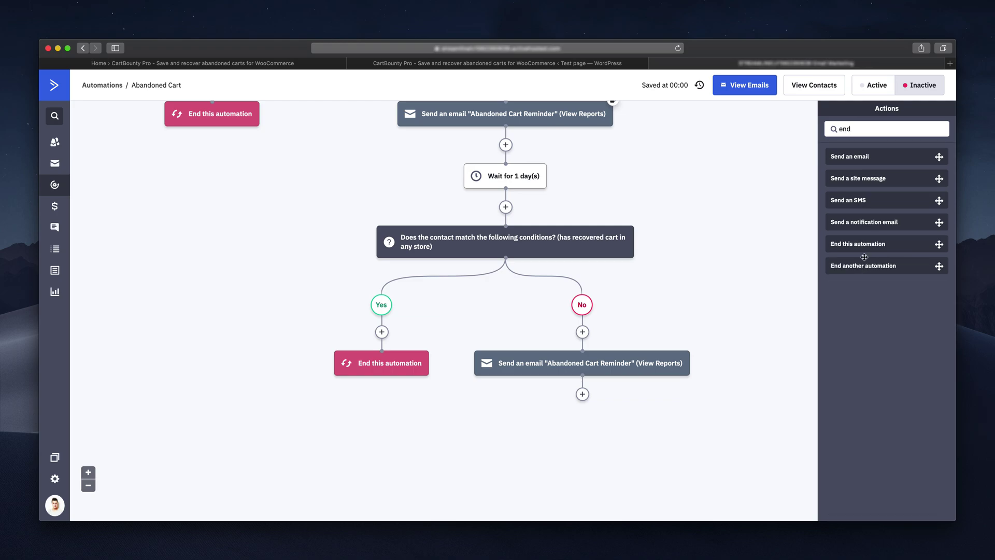
{"action": "left_click_drag", "start_coordinate": [863, 244], "coordinate": [605, 397]}
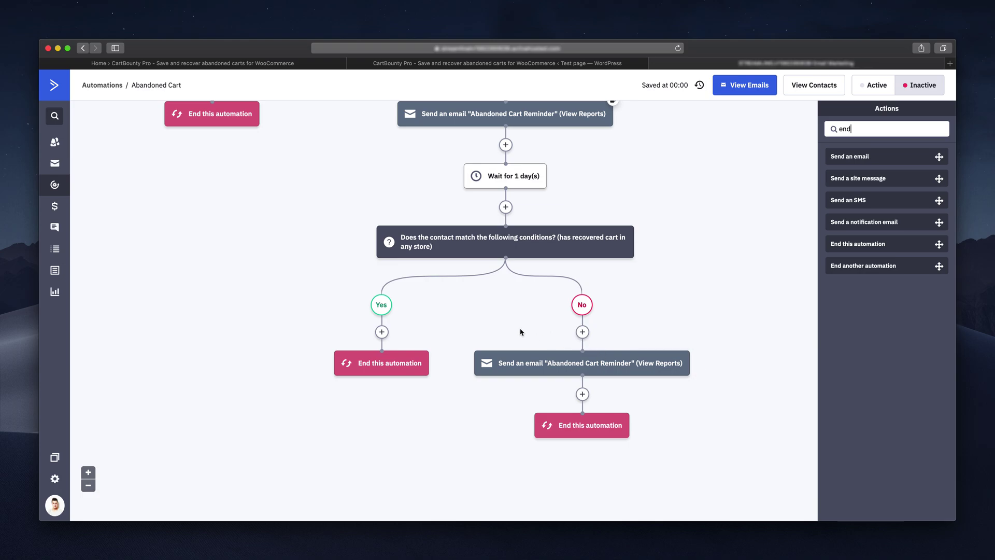
{"action": "scroll", "coordinate": [498, 322], "scroll_direction": "up", "scroll_amount": 6}
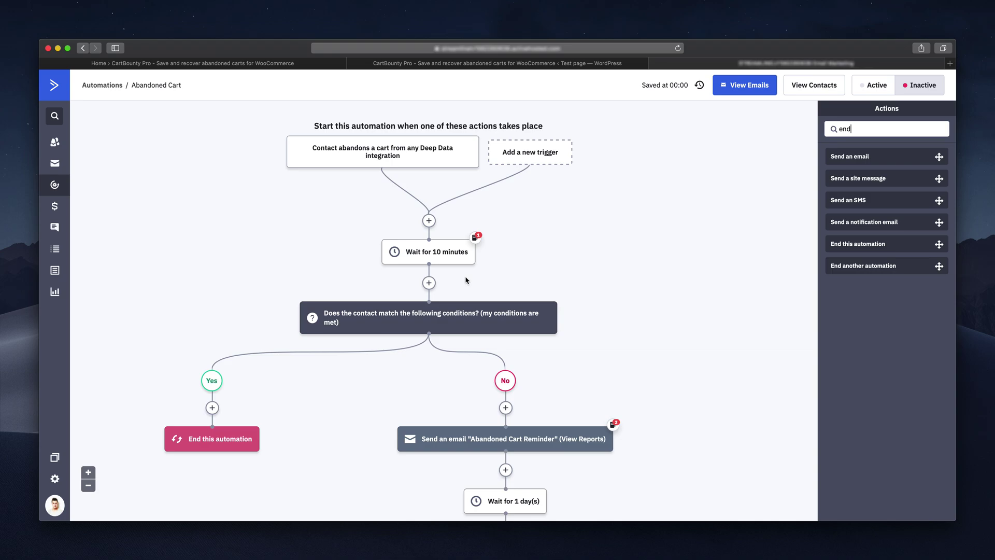
{"action": "scroll", "coordinate": [466, 281], "scroll_direction": "down", "scroll_amount": 4}
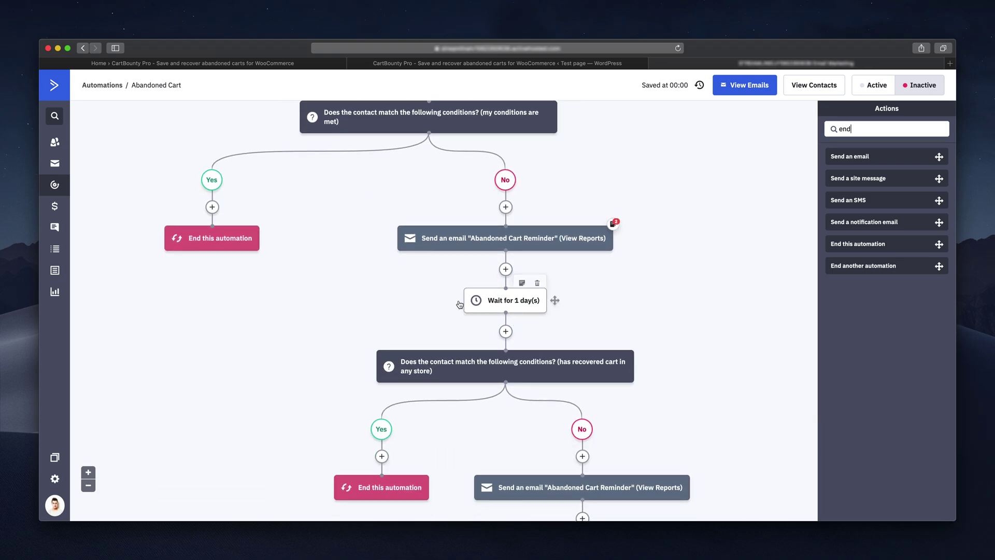
{"action": "scroll", "coordinate": [409, 309], "scroll_direction": "down", "scroll_amount": 3}
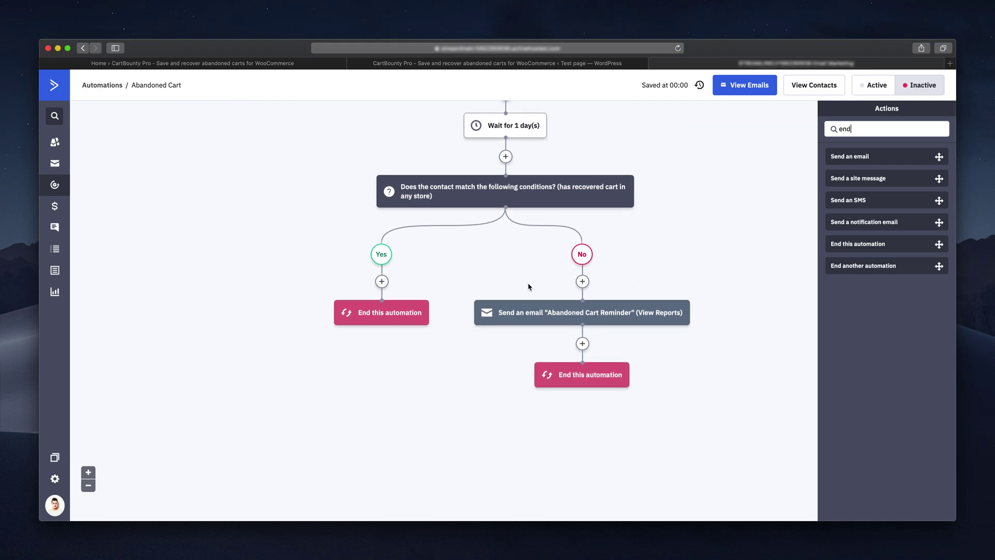
{"action": "scroll", "coordinate": [529, 285], "scroll_direction": "up", "scroll_amount": 3}
{"action": "mouse_move", "coordinate": [529, 255]}
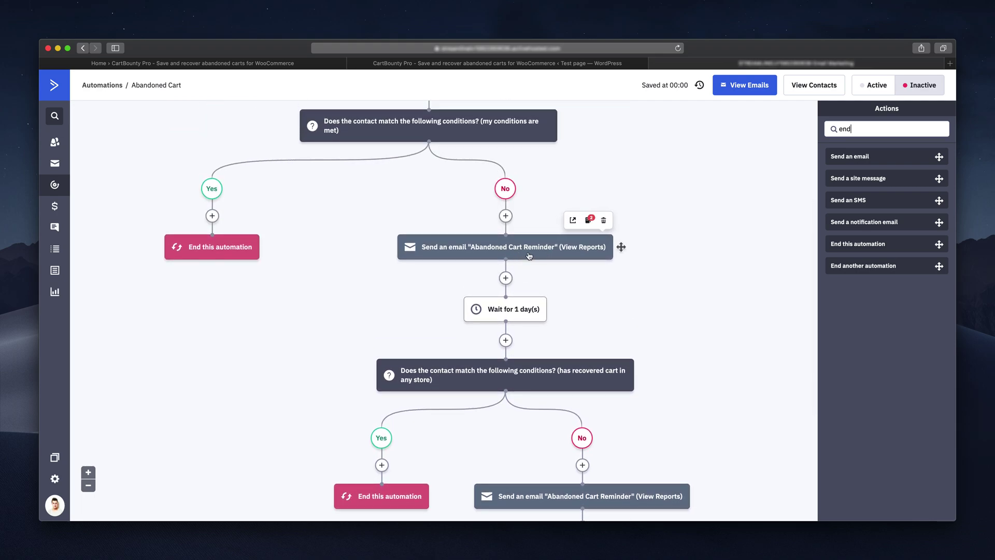
{"action": "scroll", "coordinate": [530, 255], "scroll_direction": "down", "scroll_amount": 2}
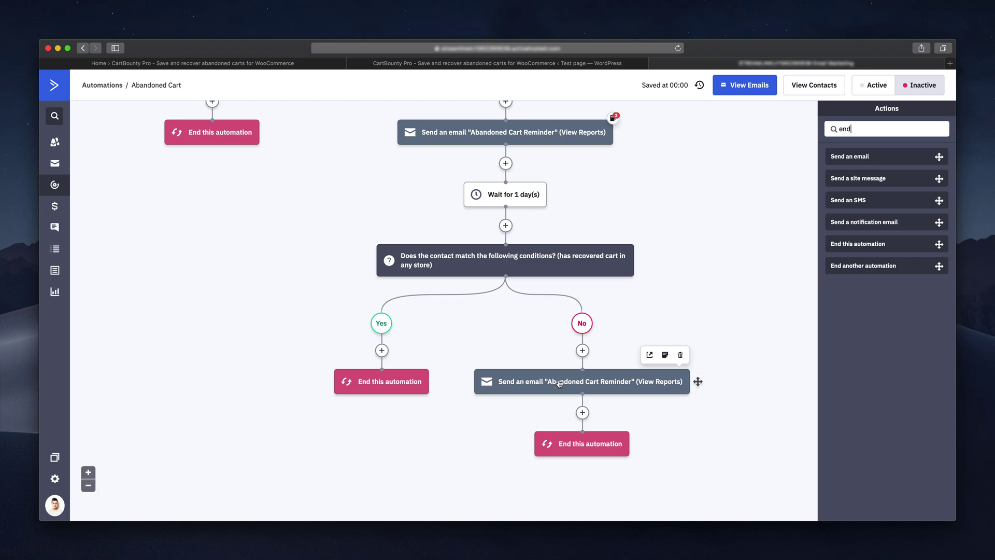
Create a new email named '2nd abandoned cart email' for the lower Send an email step
{"action": "left_click", "coordinate": [559, 383]}
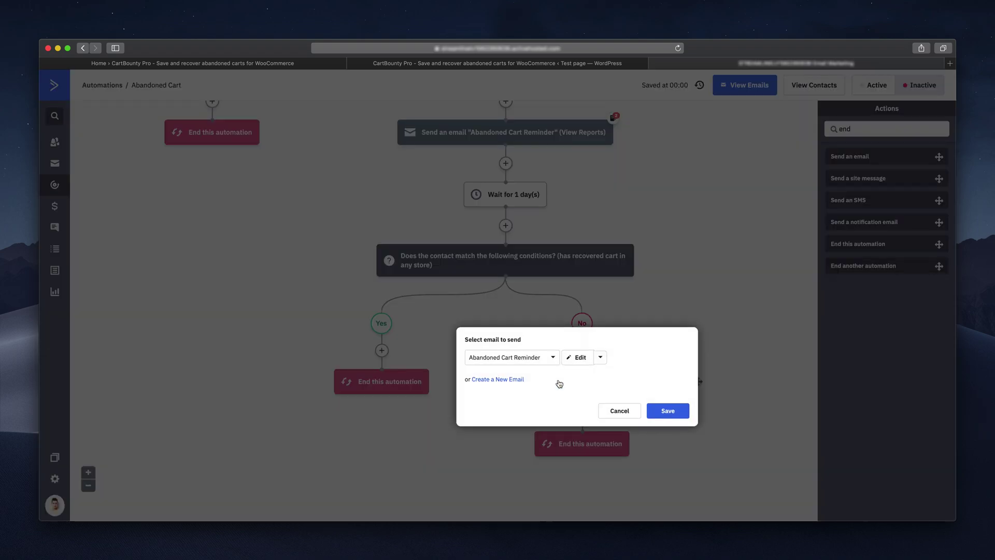
{"action": "left_click", "coordinate": [501, 381]}
{"action": "left_click", "coordinate": [500, 380]}
{"action": "type", "text": "2nd"}
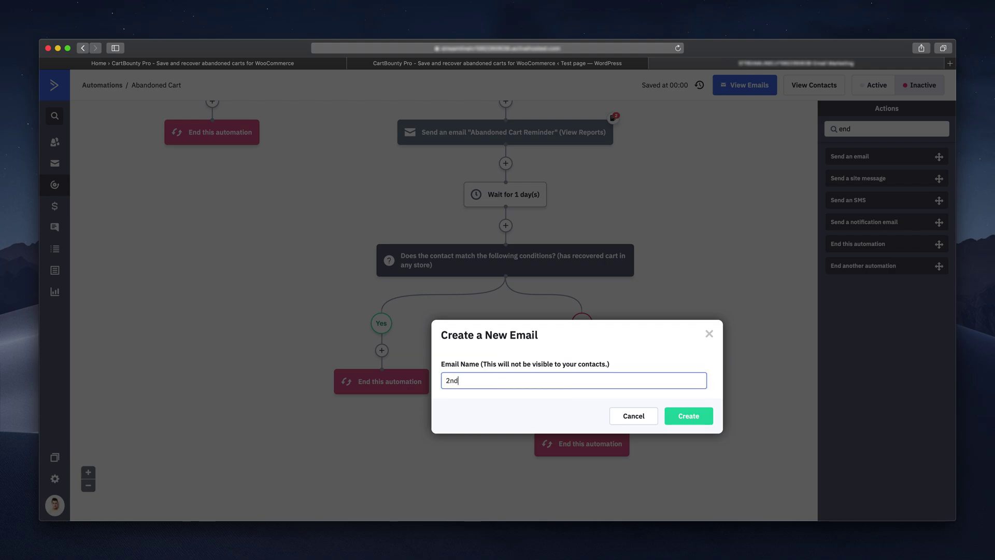
{"action": "type", "text": " abandoned cart email"}
{"action": "left_click", "coordinate": [696, 418]}
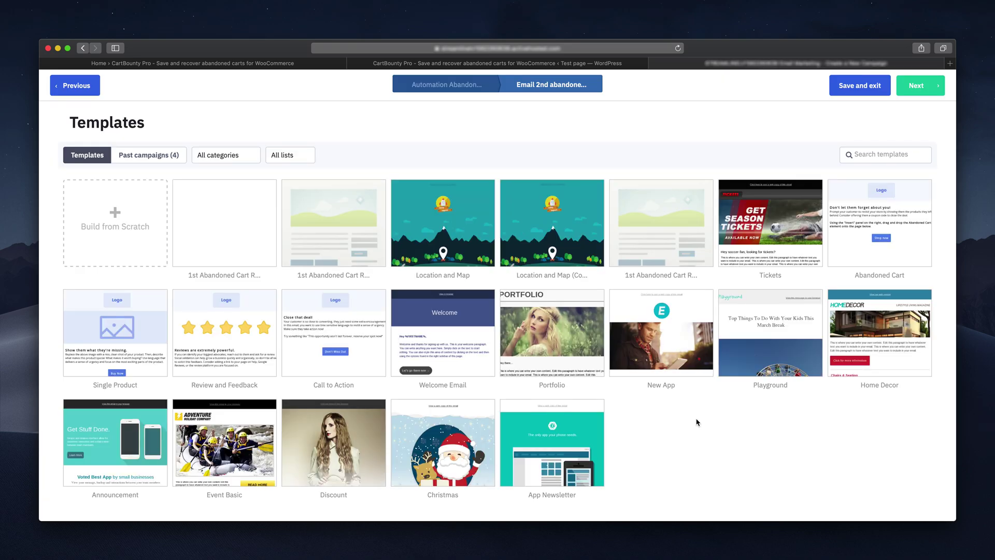
Base it on the Abandoned Cart template with subject 'You left me alone for 1 day'
{"action": "mouse_move", "coordinate": [868, 227]}
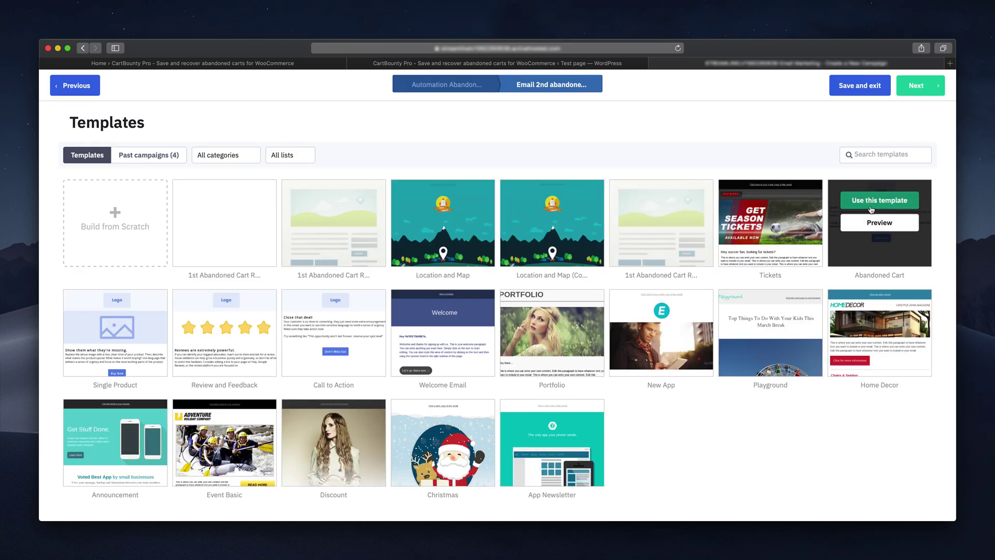
{"action": "left_click", "coordinate": [871, 205]}
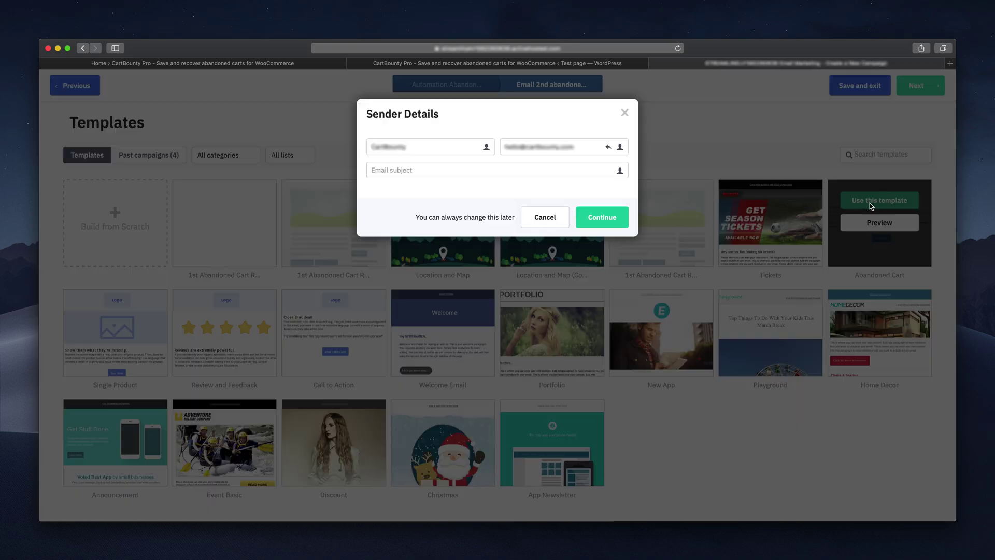
{"action": "left_click", "coordinate": [405, 169]}
{"action": "type", "text": "Y"}
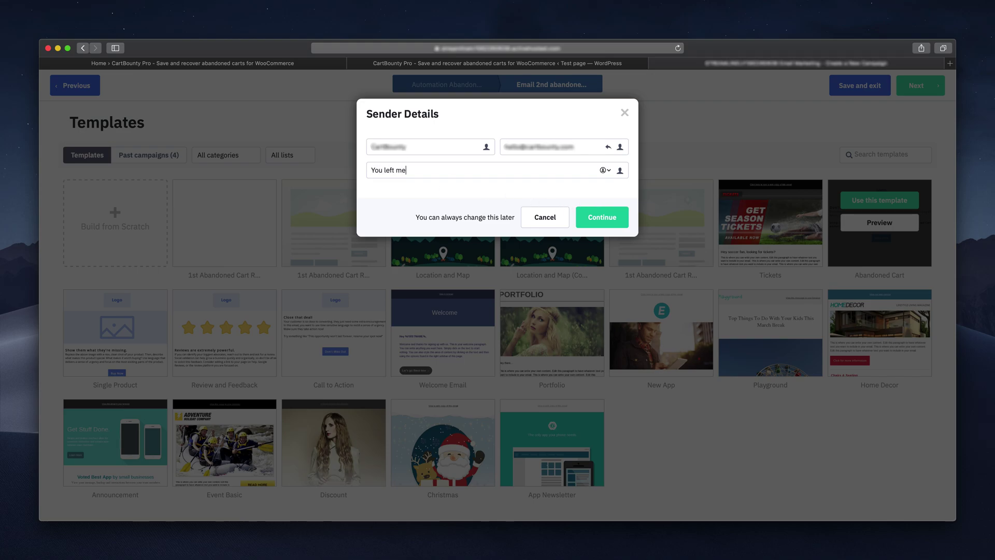
{"action": "type", "text": "ou left me alone for 1 day"}
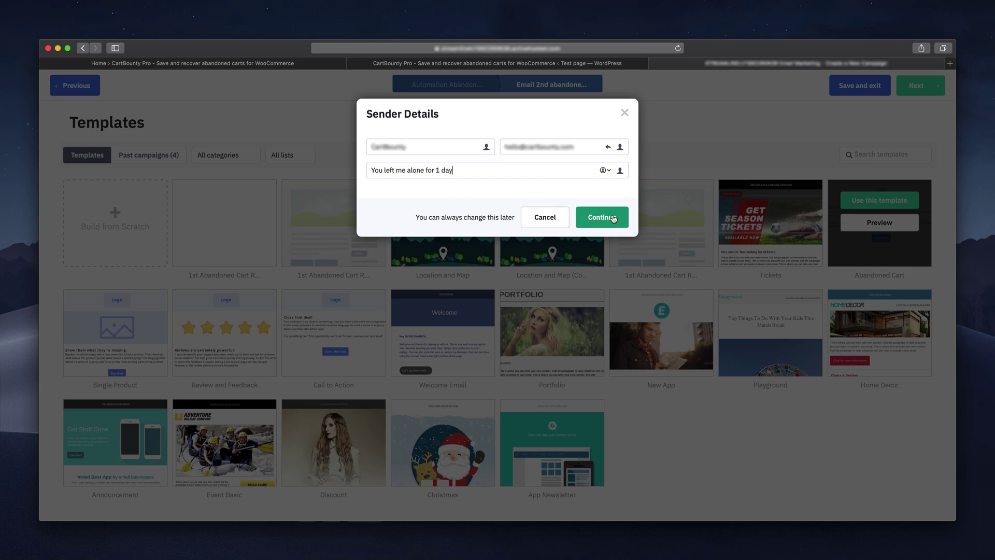
Insert an Abandoned Cart block below the intro text, showing up to 3 products sorted by price high to low
{"action": "left_click", "coordinate": [613, 218]}
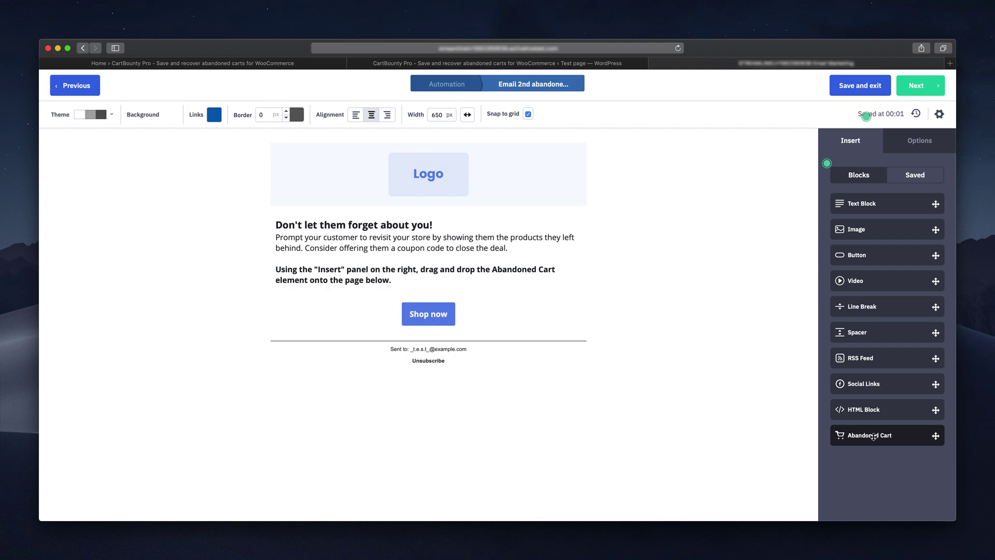
{"action": "left_click_drag", "start_coordinate": [874, 437], "coordinate": [414, 289]}
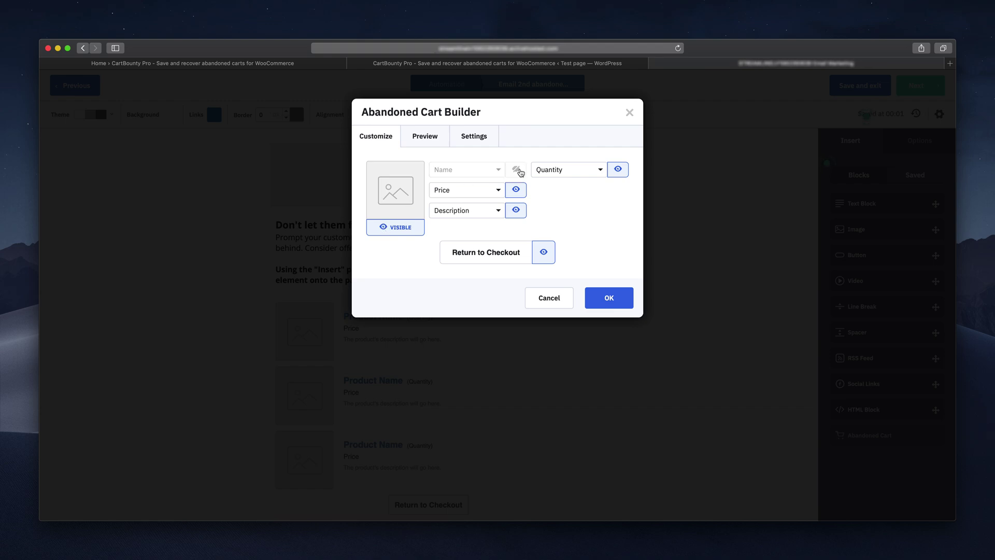
{"action": "left_click", "coordinate": [425, 140]}
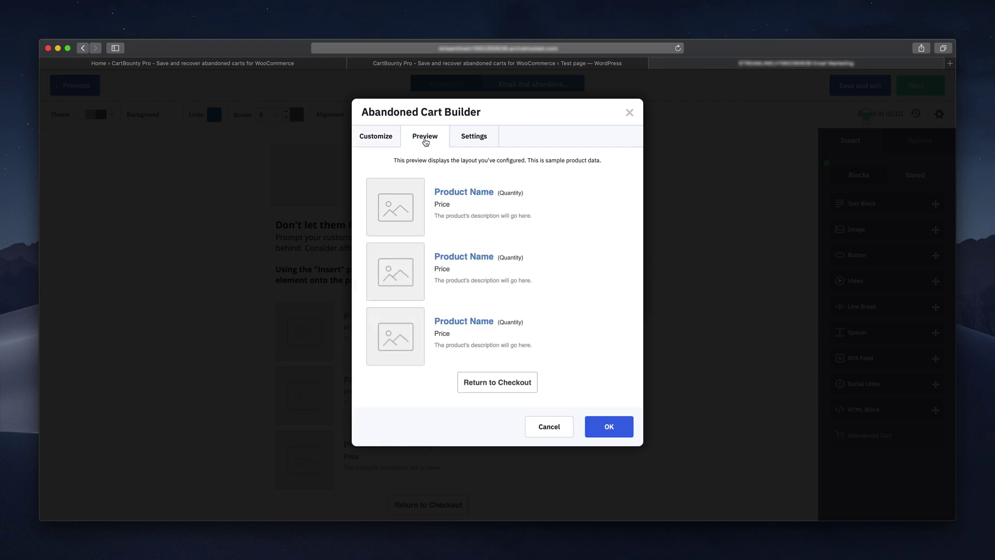
{"action": "left_click", "coordinate": [473, 139]}
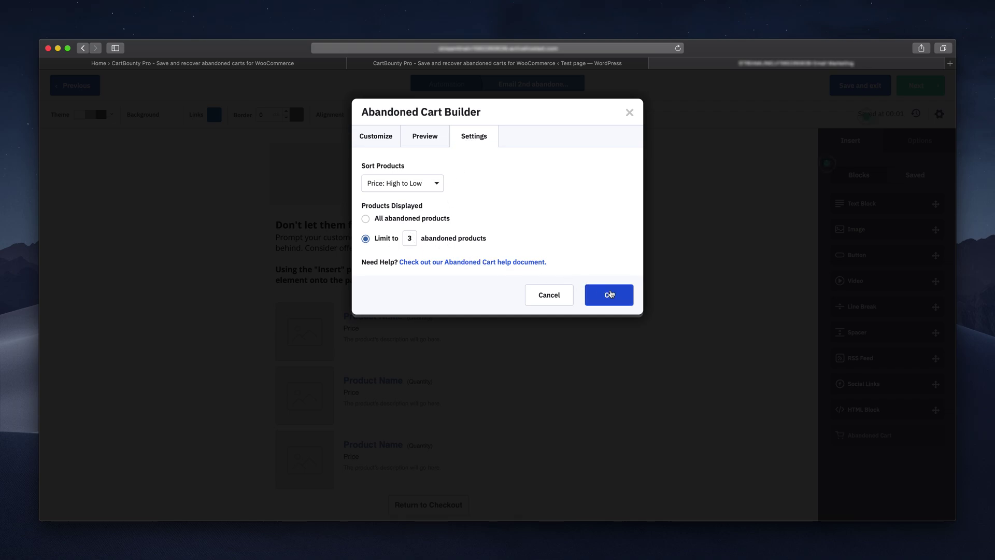
{"action": "left_click", "coordinate": [611, 293]}
Delete the Shop now button block and replace the logo with the pirate campfire picture
{"action": "scroll", "coordinate": [596, 306], "scroll_direction": "down", "scroll_amount": 3}
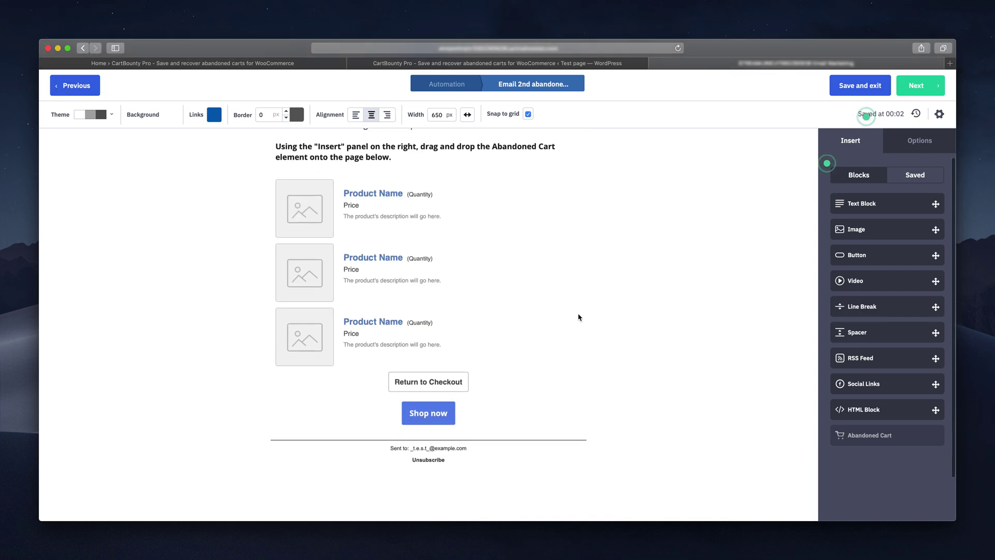
{"action": "left_click", "coordinate": [595, 420]}
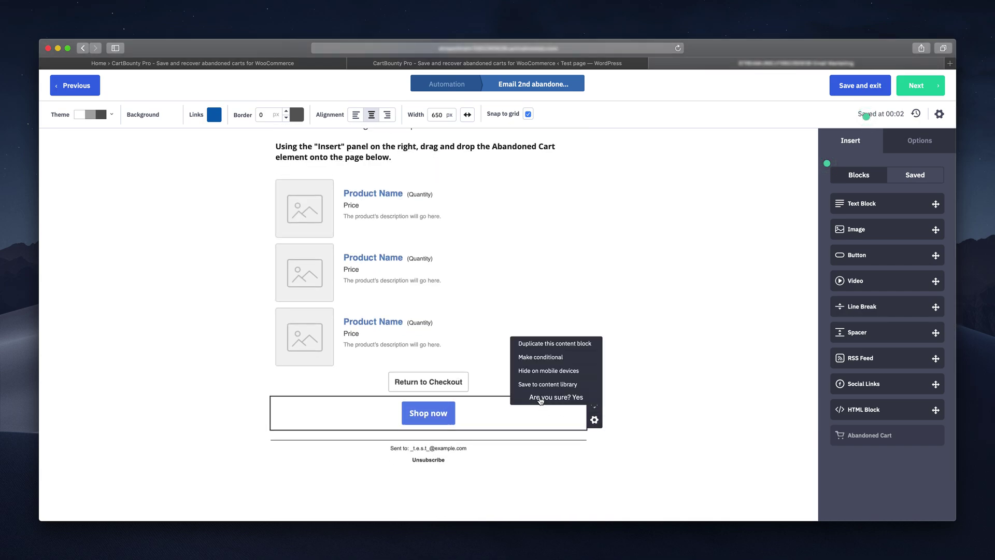
{"action": "left_click", "coordinate": [572, 395]}
{"action": "scroll", "coordinate": [568, 384], "scroll_direction": "up", "scroll_amount": 3}
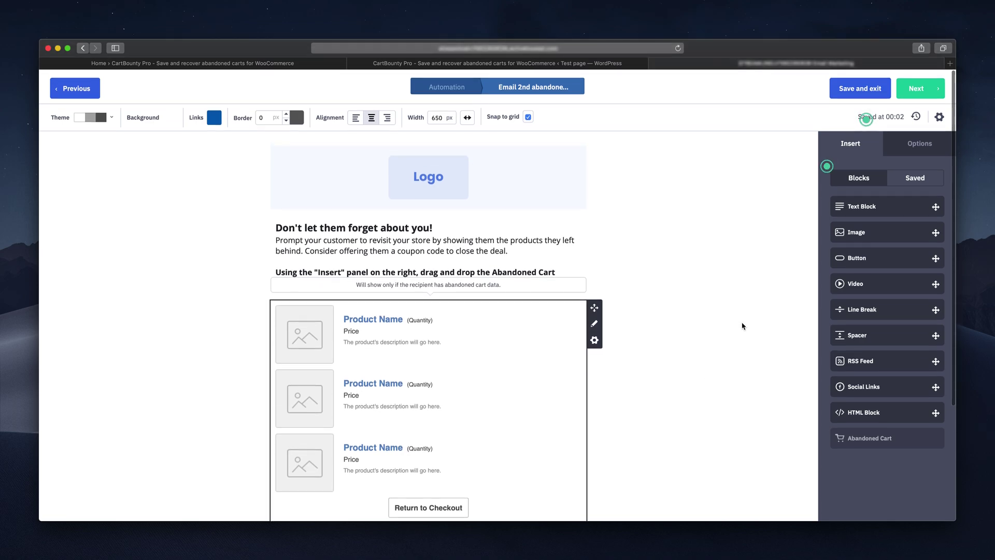
{"action": "left_click", "coordinate": [513, 187]}
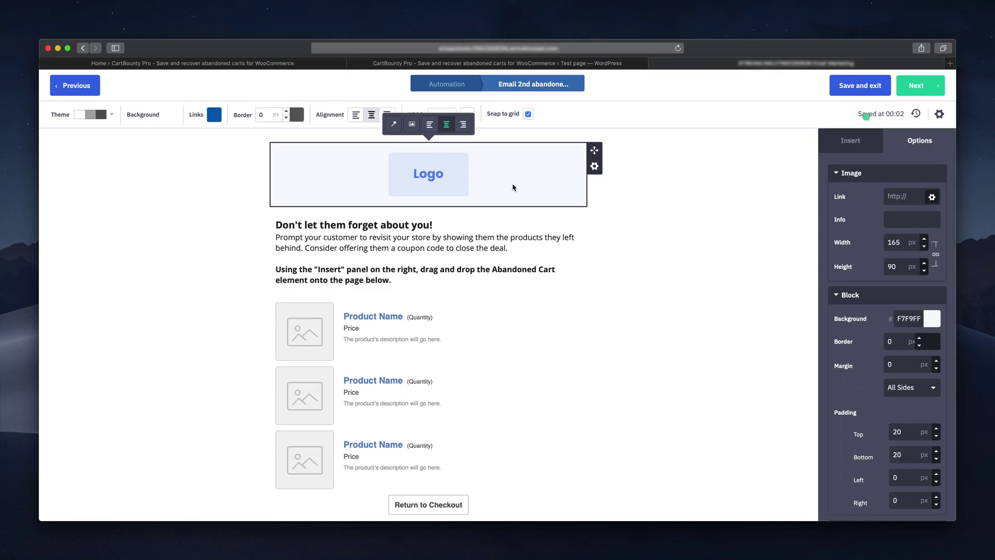
{"action": "left_click", "coordinate": [411, 124]}
{"action": "left_click", "coordinate": [337, 158]}
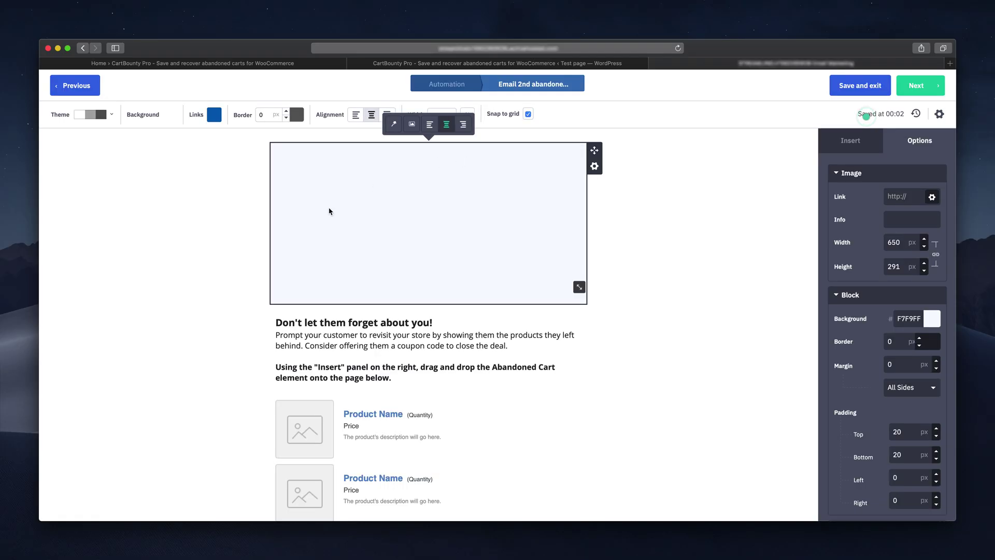
Replace the intro text with 'We are lonely without you. Please pick us up so we can be together!'
{"action": "left_click", "coordinate": [480, 348]}
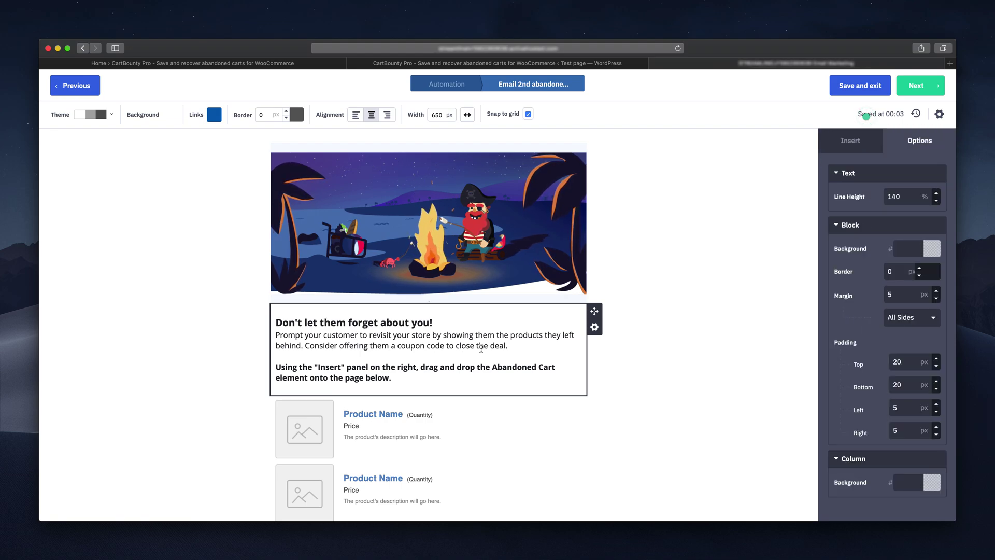
{"action": "left_click_drag", "start_coordinate": [392, 378], "coordinate": [275, 335]}
{"action": "type", "text": "We ar"}
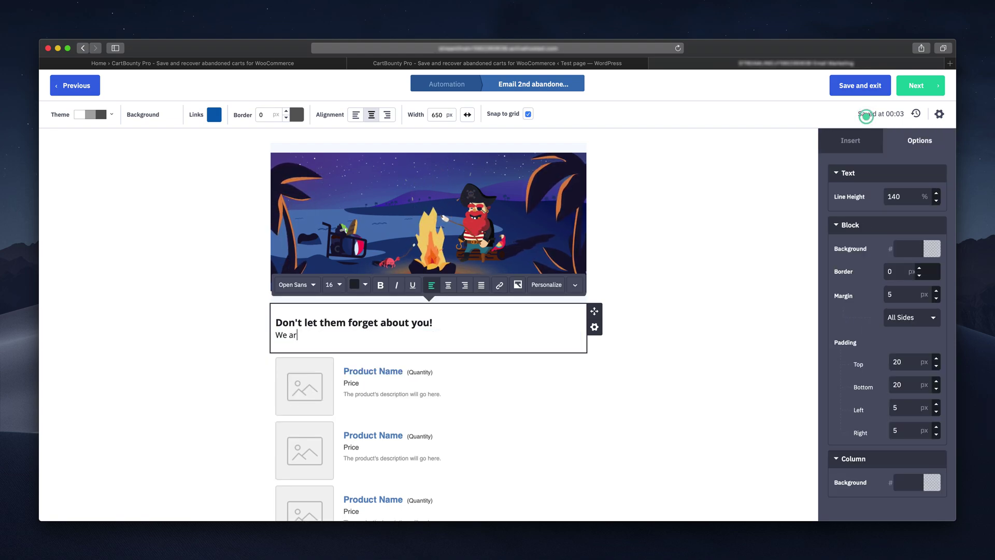
{"action": "type", "text": "e lonely without you. Please pick us up "}
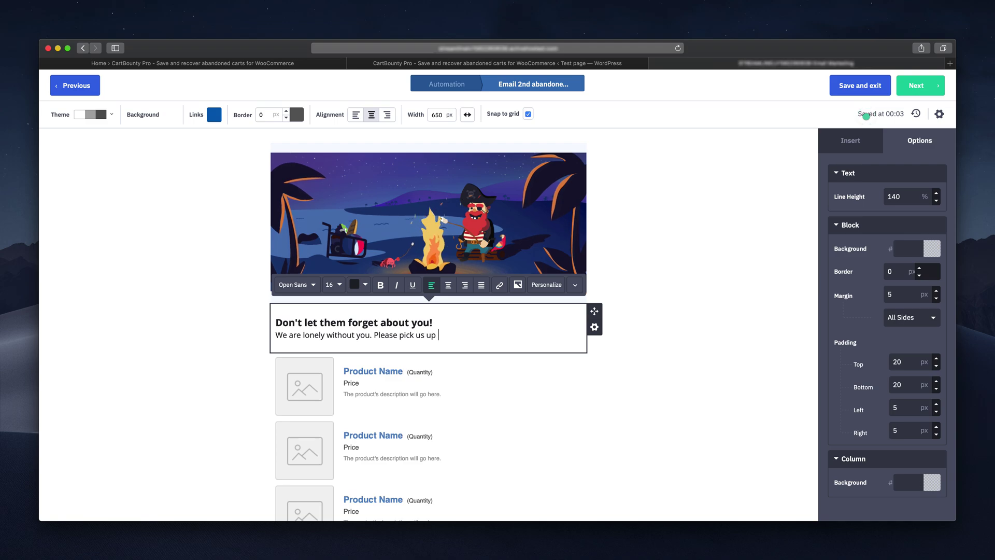
{"action": "type", "text": "so we can be together!"}
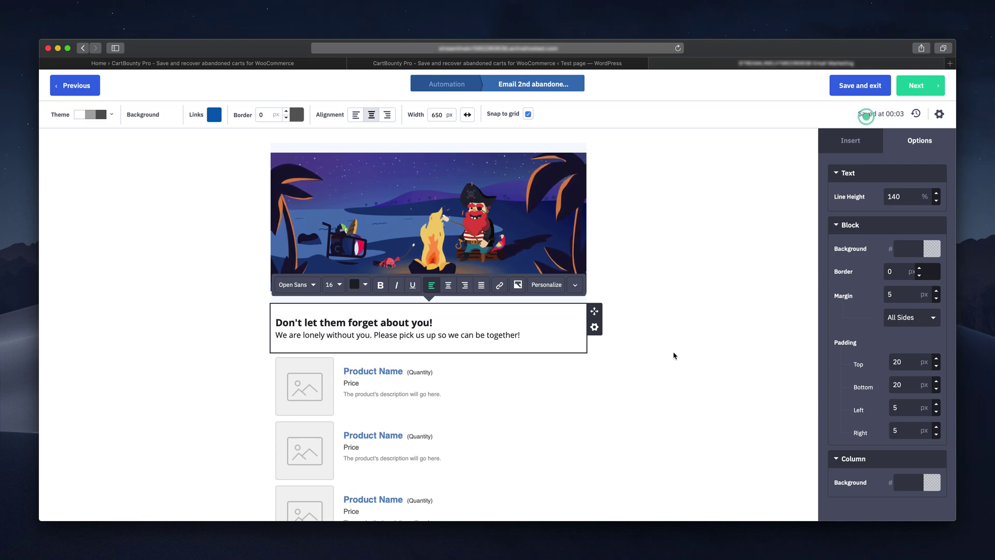
{"action": "left_click", "coordinate": [673, 355]}
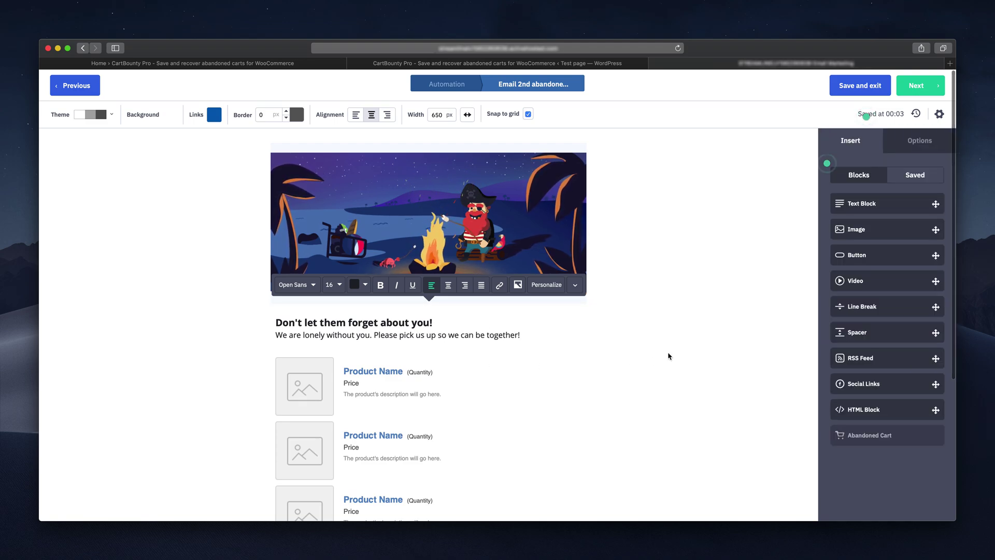
Save and exit the second email, then switch the Abandoned Cart automation to Active
{"action": "left_click", "coordinate": [851, 86]}
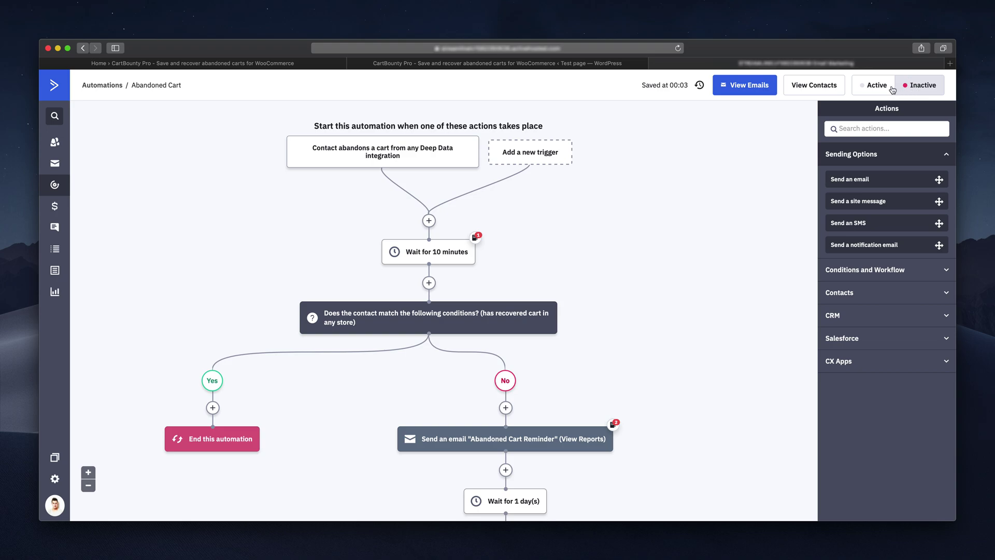
{"action": "left_click", "coordinate": [864, 88]}
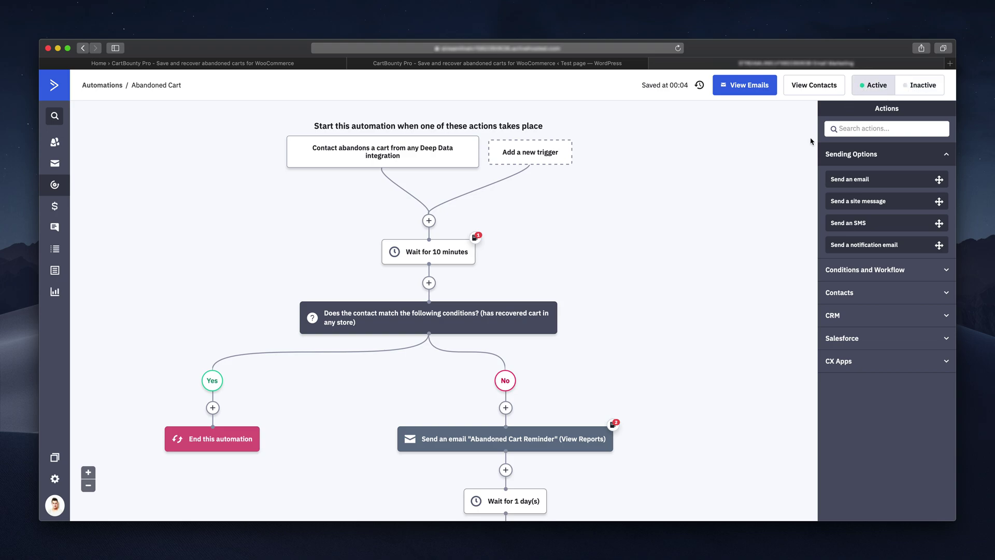